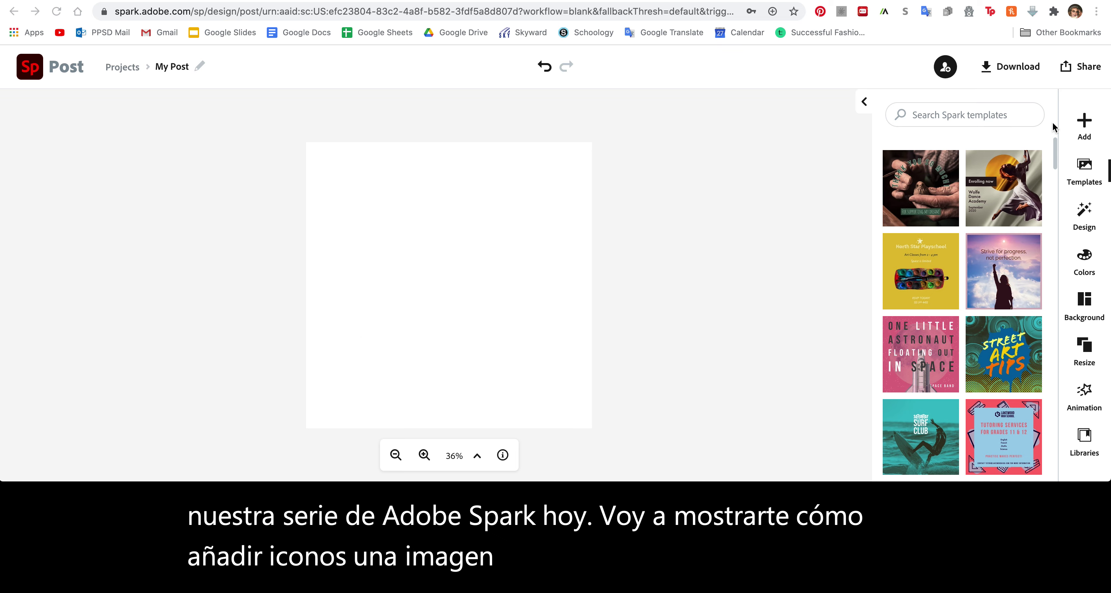
# Search the icons for 'party', then change the search to 'education'
pyautogui.click(1084, 123)
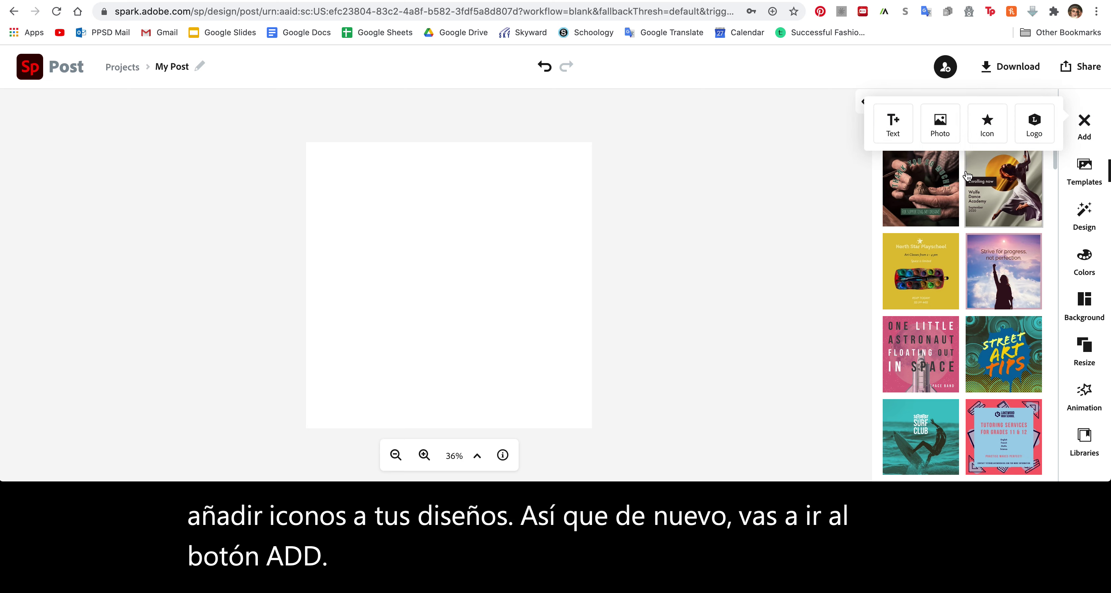
pyautogui.click(990, 124)
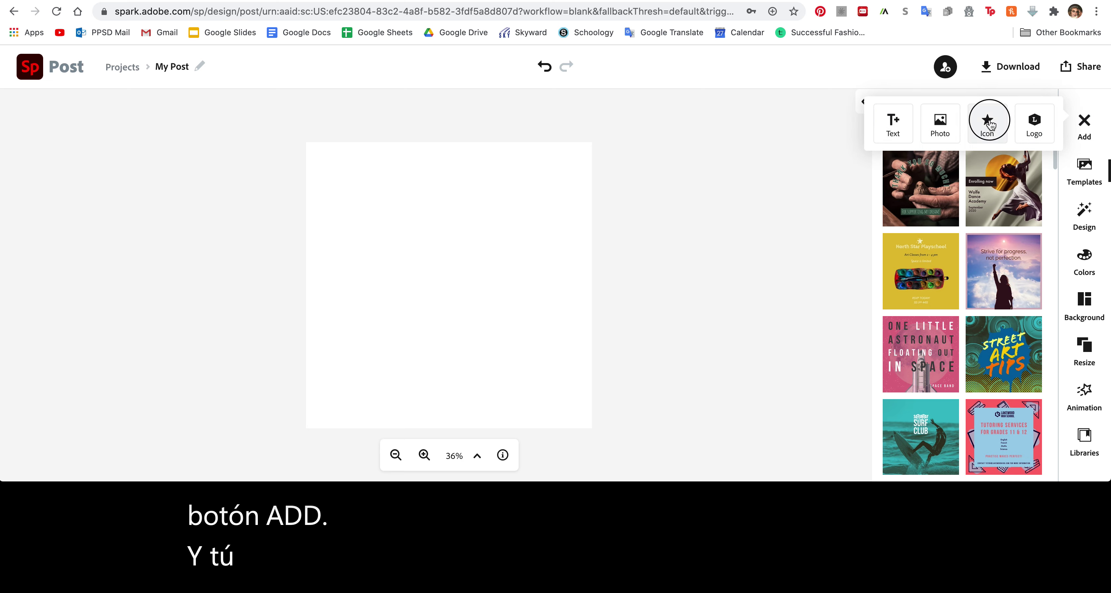
pyautogui.write('party')
pyautogui.press('Return')
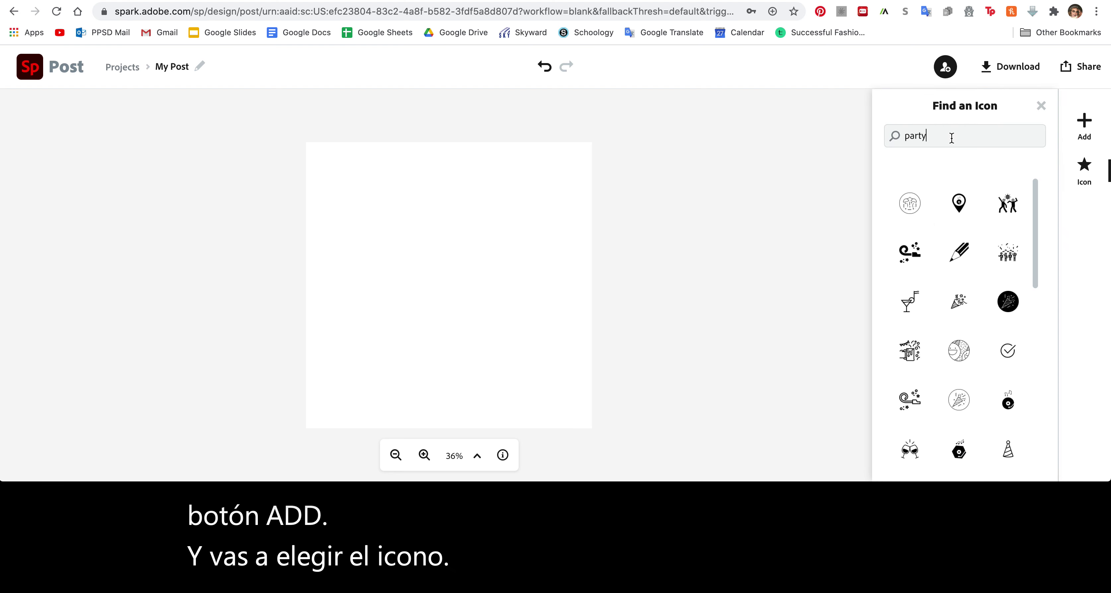
pyautogui.doubleClick(935, 135)
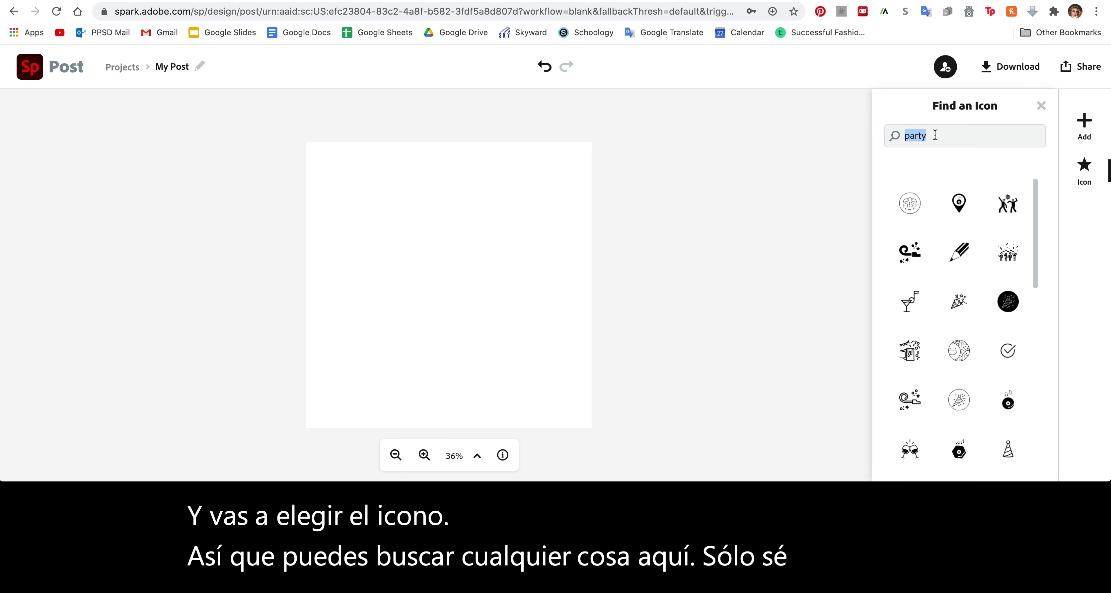
pyautogui.press('BackSpace')
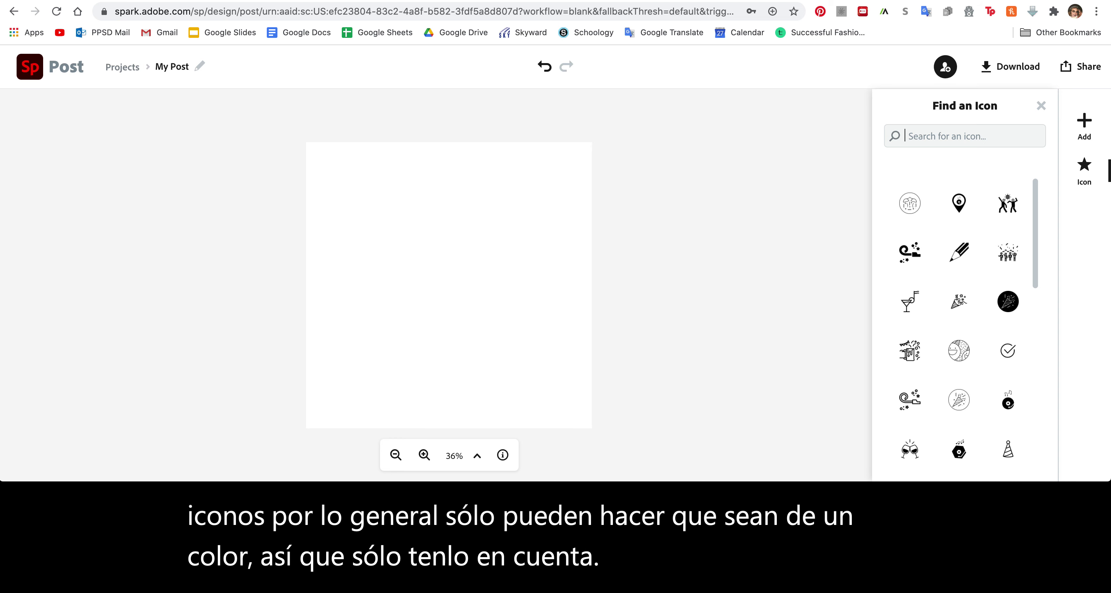
pyautogui.write('education')
pyautogui.press('Return')
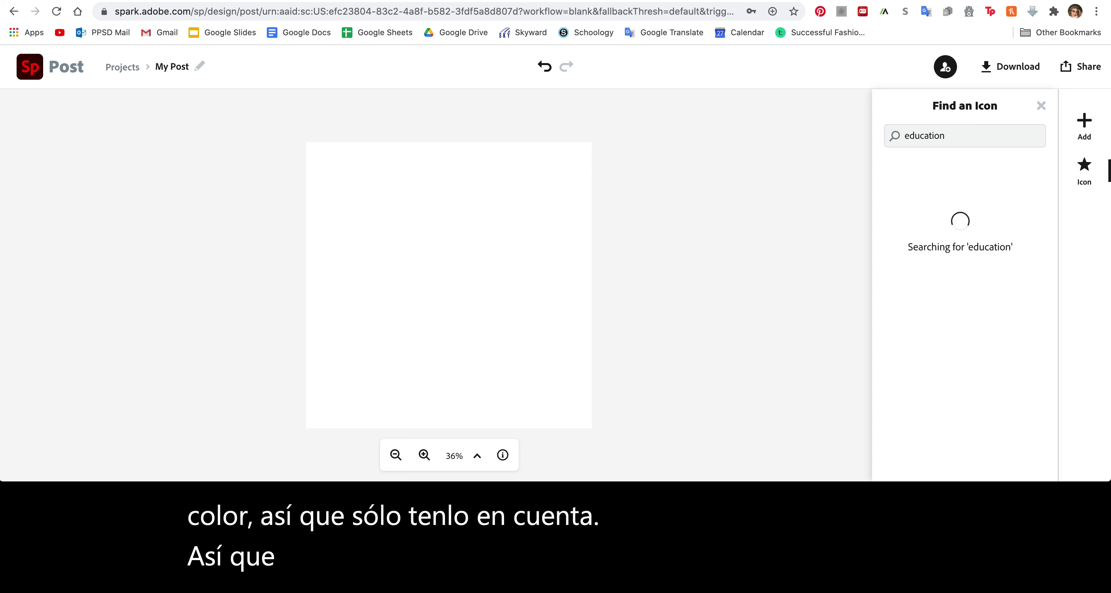
# Scroll the education results and add the graduation-cap icon to the post
pyautogui.scroll(-2, 955, 242)
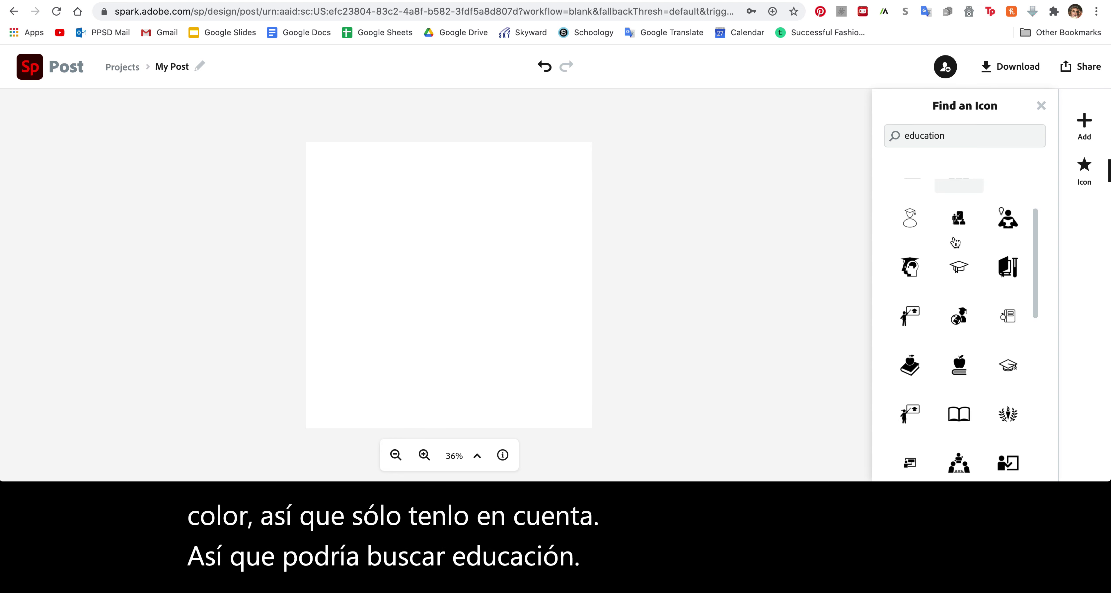
pyautogui.scroll(-1, 956, 241)
pyautogui.scroll(-3, 955, 241)
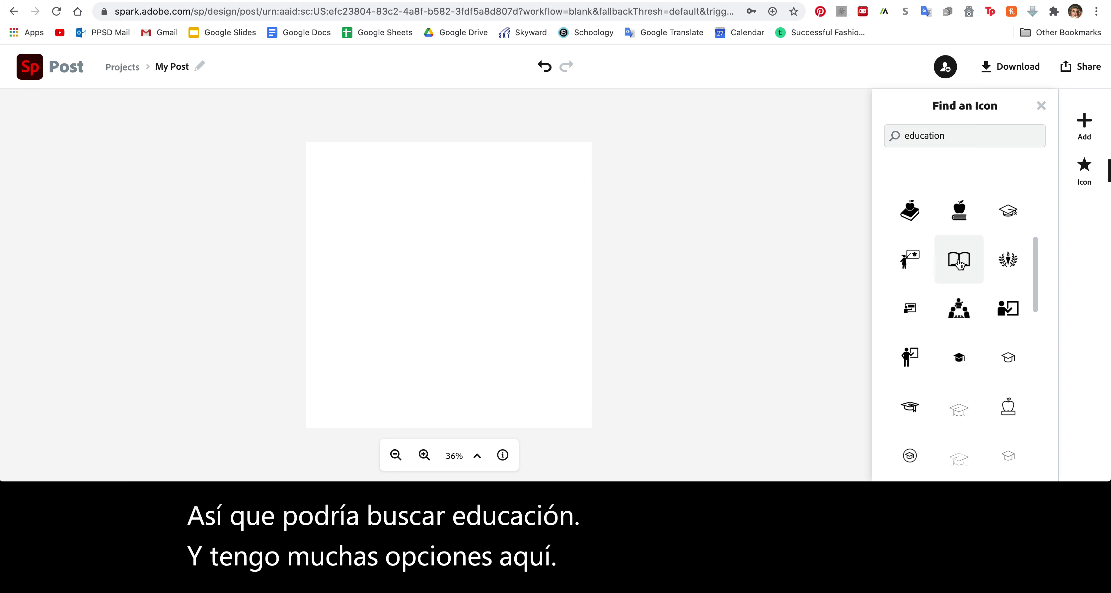
pyautogui.moveTo(1008, 211); pyautogui.dragTo(613, 238)
pyautogui.click(1005, 211)
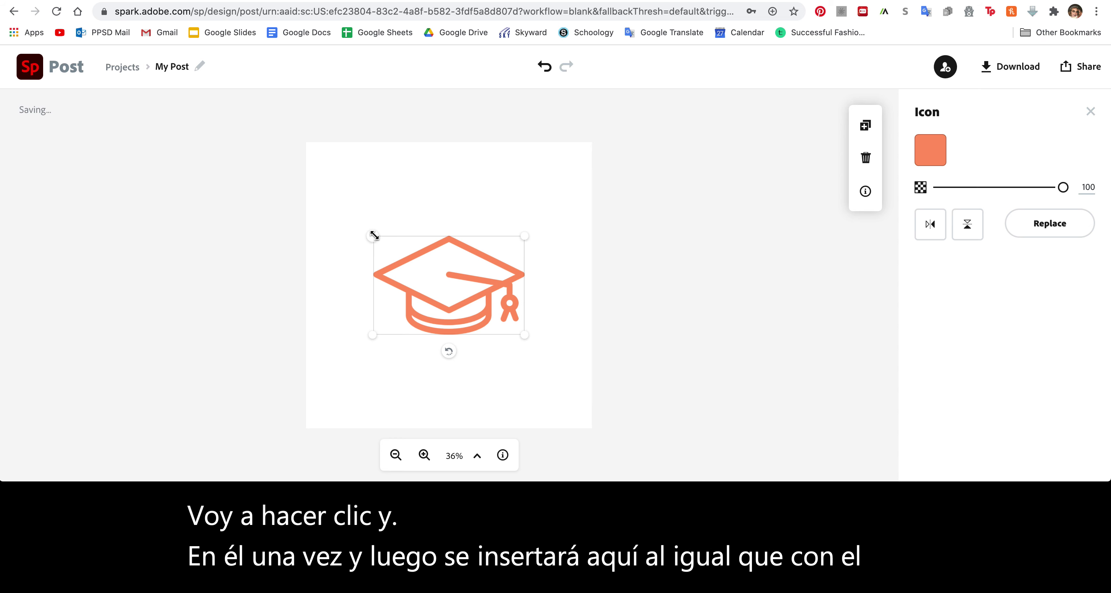
# Shrink the cap, move it up-right, recolour it teal (#1CA5B1) and set opacity to 47
pyautogui.moveTo(374, 330); pyautogui.dragTo(433, 313)
pyautogui.moveTo(482, 285); pyautogui.dragTo(503, 235)
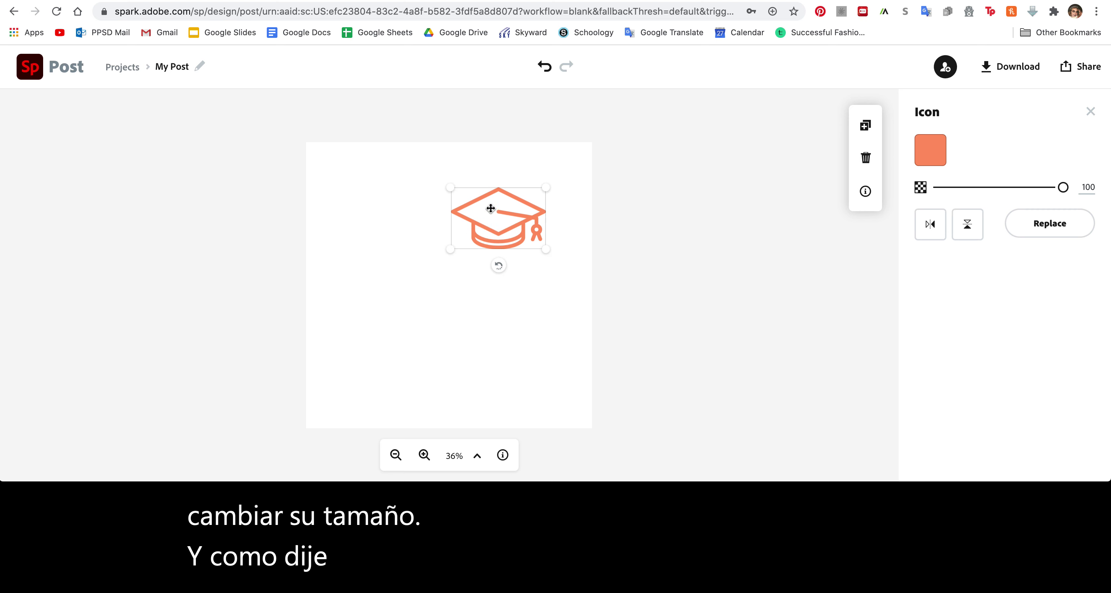
pyautogui.click(930, 151)
pyautogui.click(780, 156)
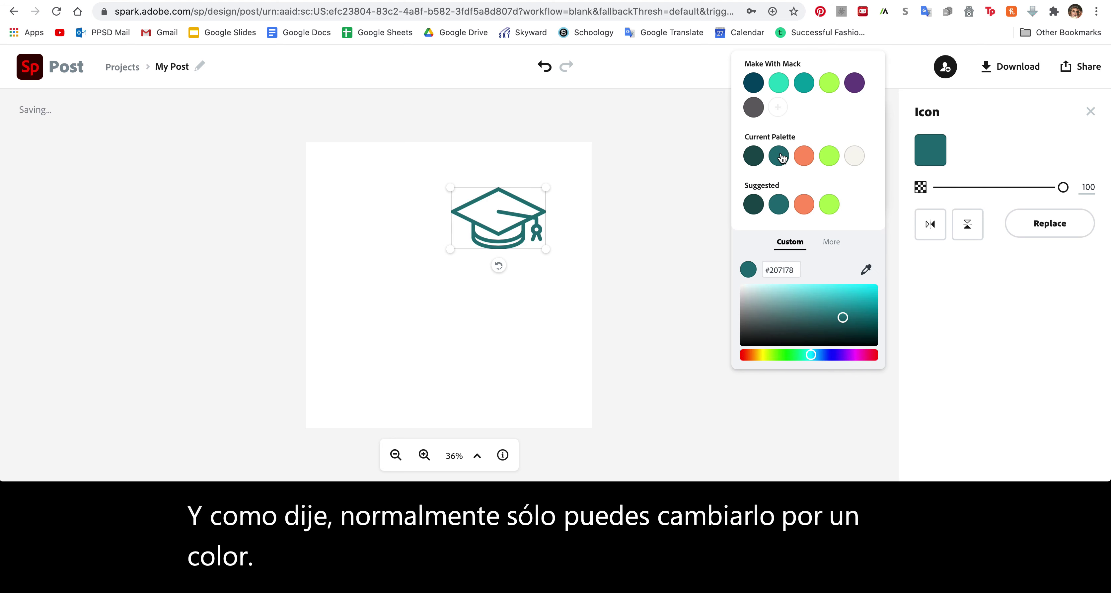
pyautogui.moveTo(852, 310)
pyautogui.mouseDown()
pyautogui.moveTo(858, 295)
pyautogui.moveTo(858, 304)
pyautogui.mouseUp()
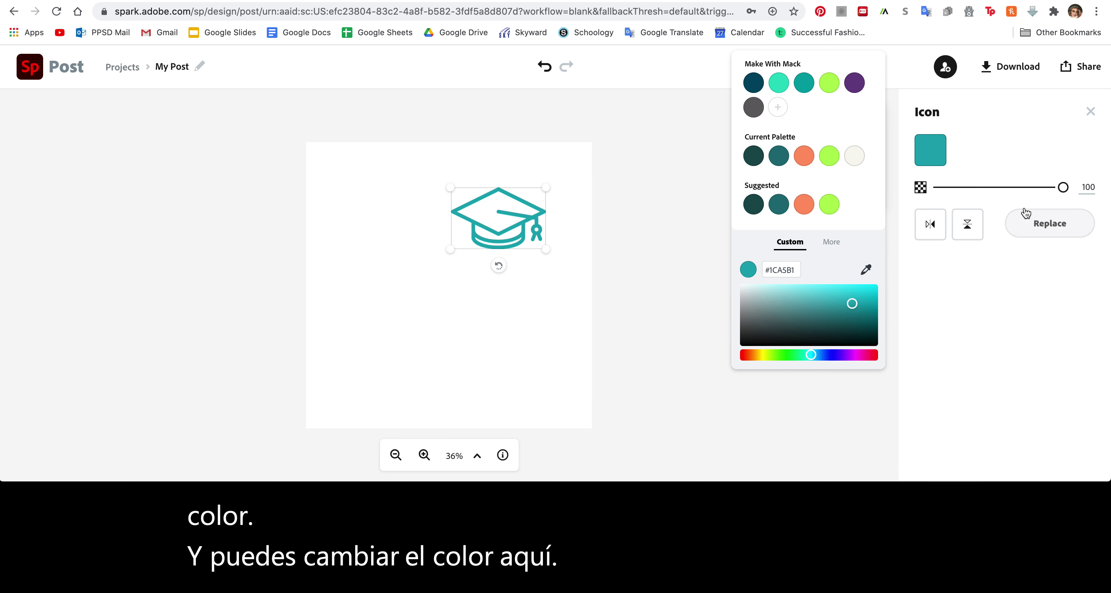
pyautogui.moveTo(1061, 188); pyautogui.dragTo(994, 189)
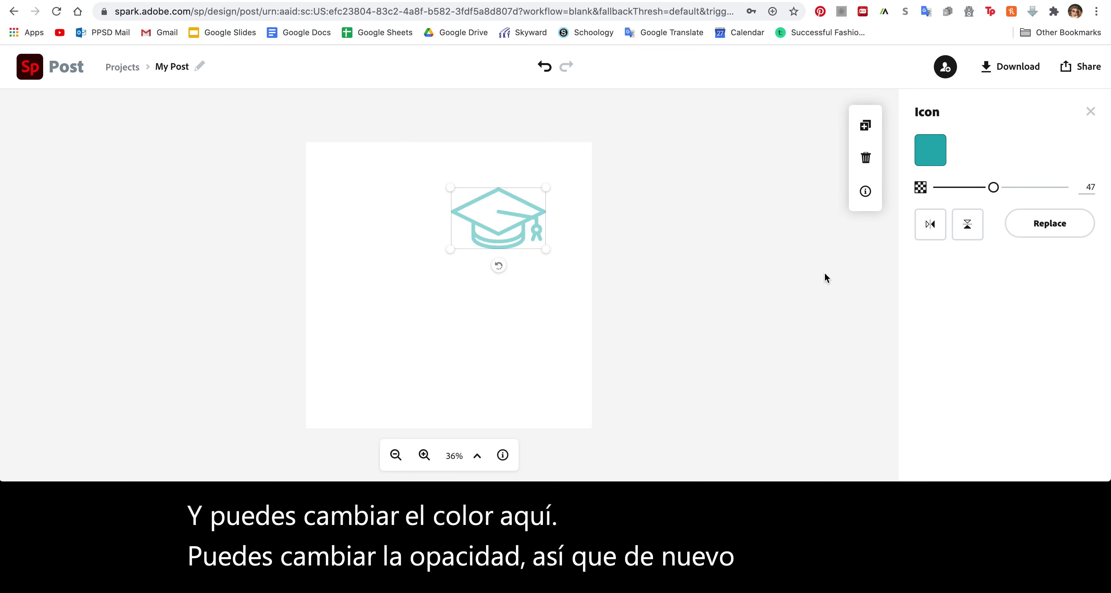
# Deselect the cap and search the templates for 'circle'
pyautogui.click(1091, 113)
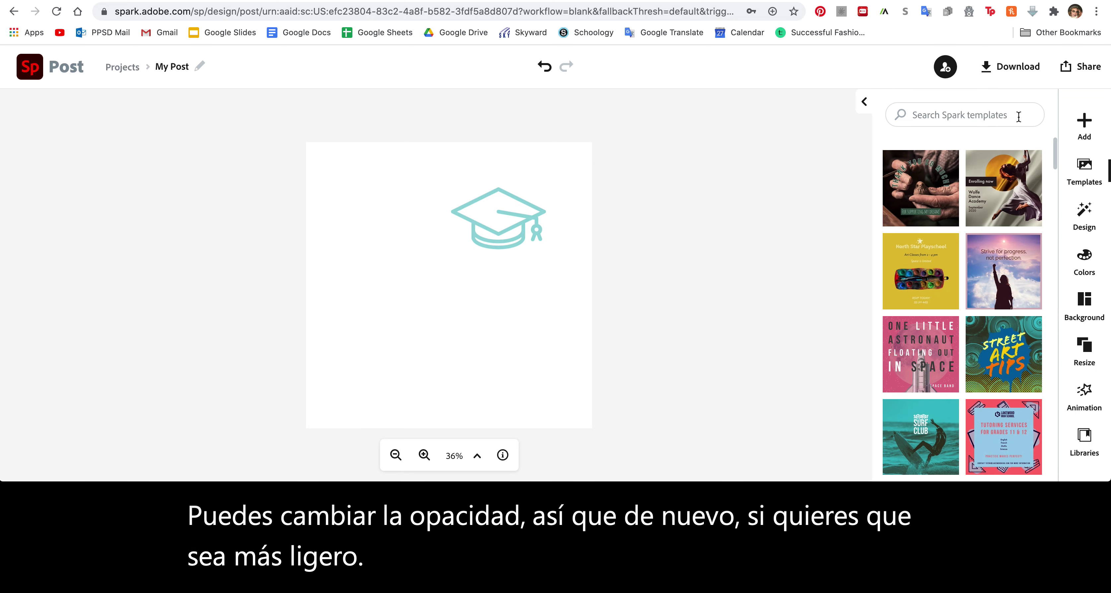
pyautogui.click(1007, 115)
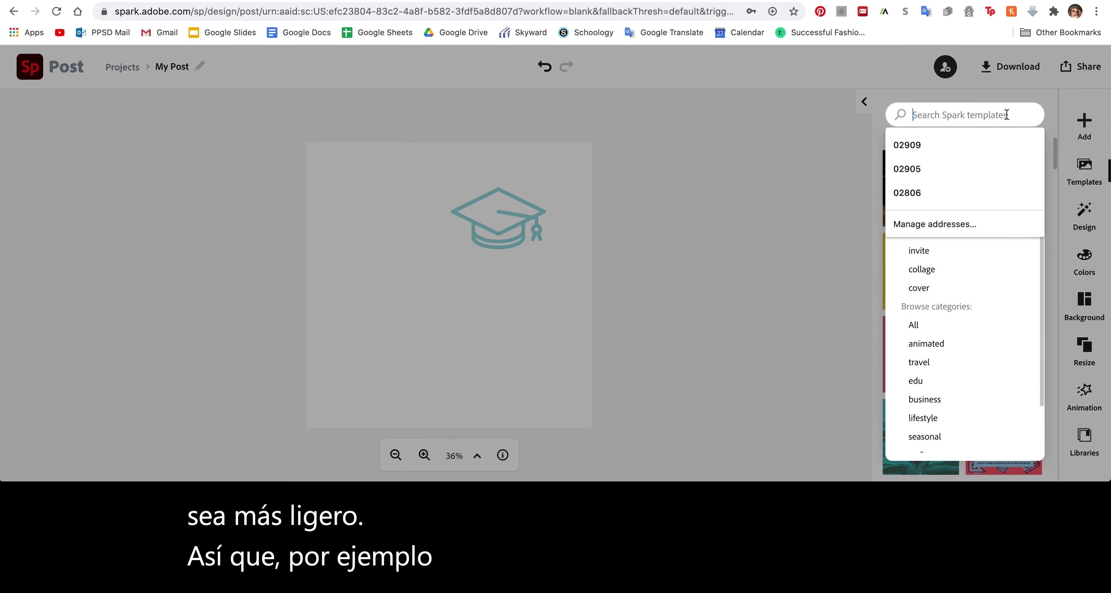
pyautogui.write('circle')
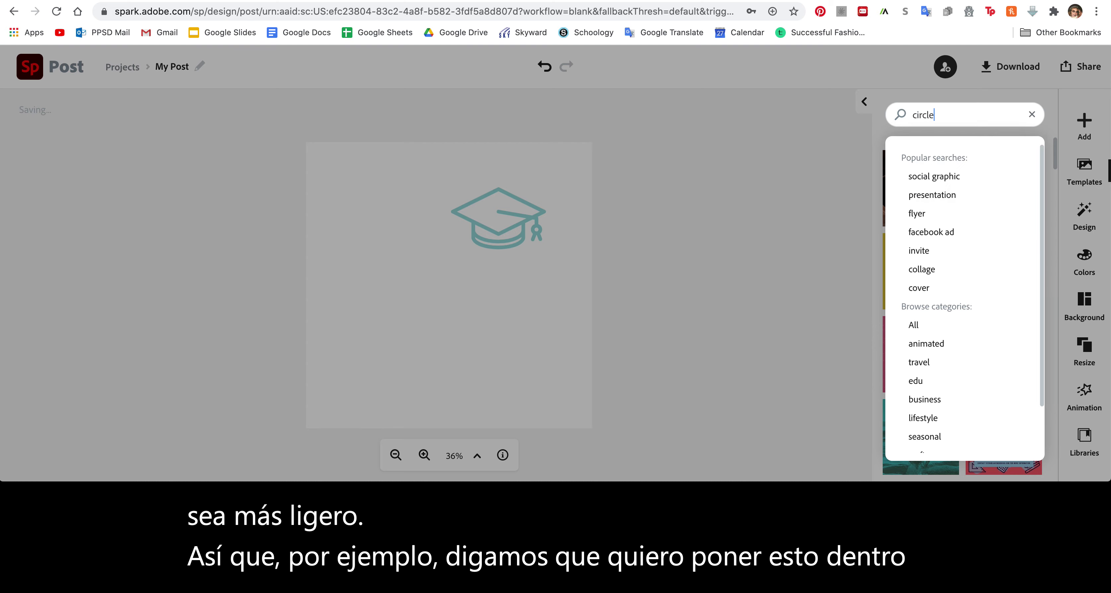
pyautogui.press('Return')
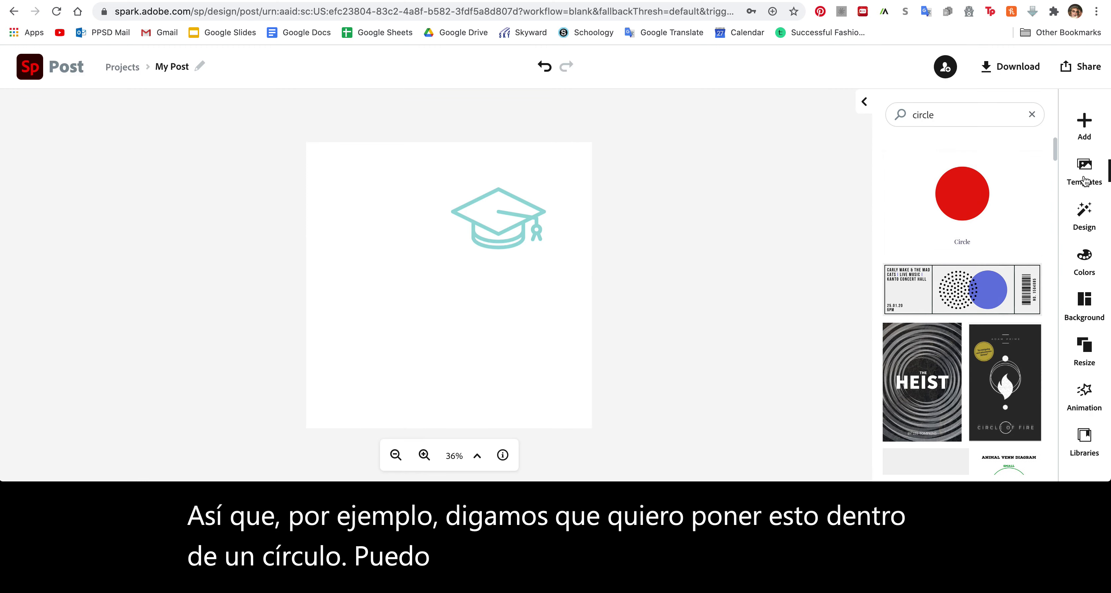
# Replace the 'education' icon search term with 'circle'
pyautogui.click(1085, 123)
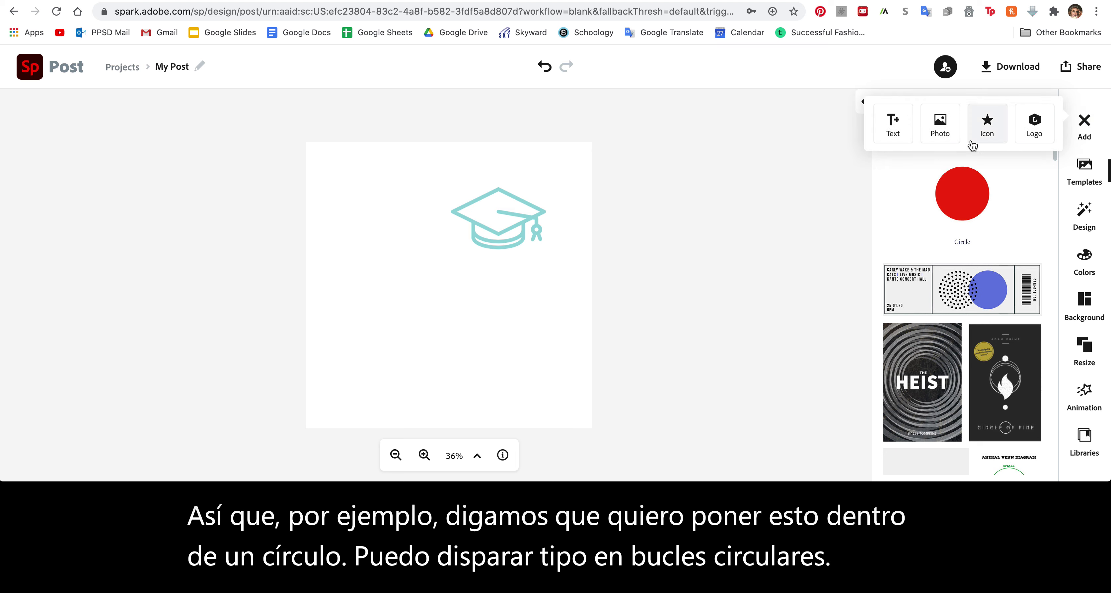
pyautogui.click(987, 129)
pyautogui.click(969, 135)
pyautogui.write('circle')
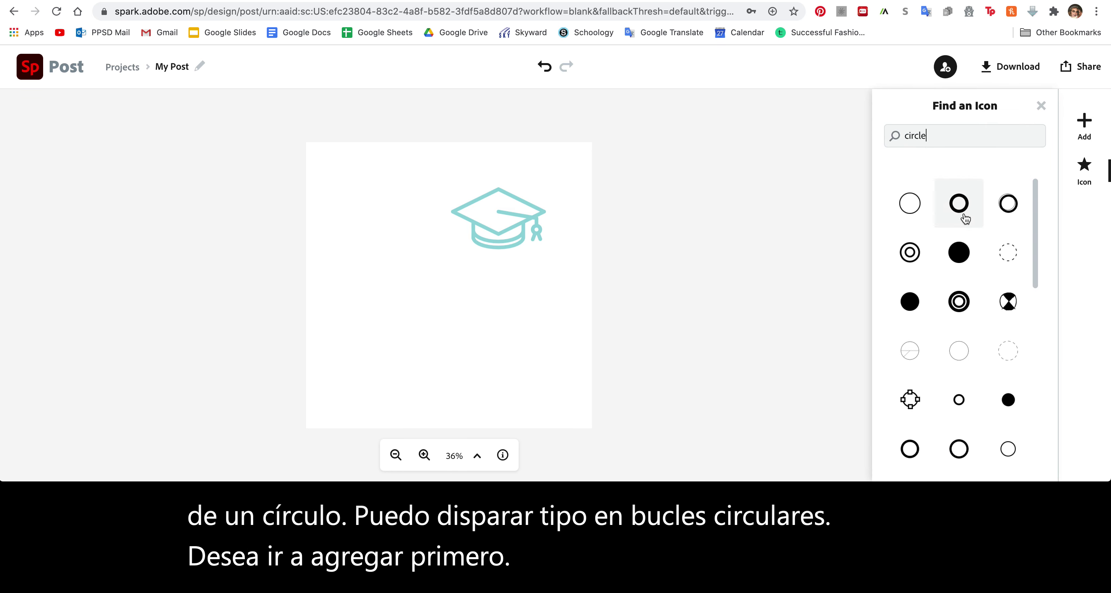
# Add a filled orange circle, enlarge it and move it to the post's top right
pyautogui.click(960, 252)
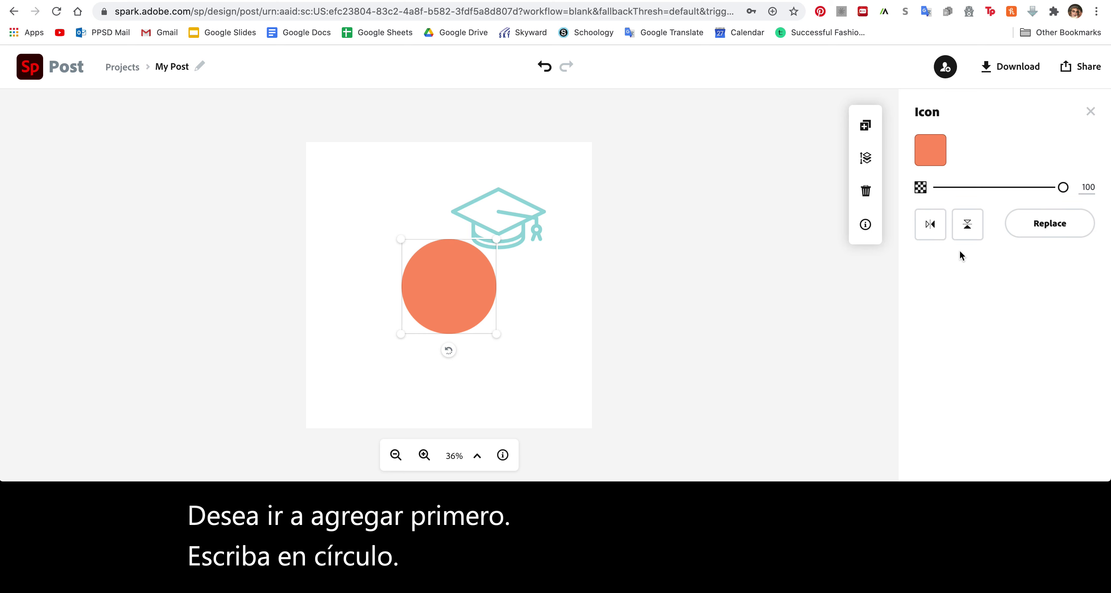
pyautogui.moveTo(446, 265); pyautogui.dragTo(446, 275)
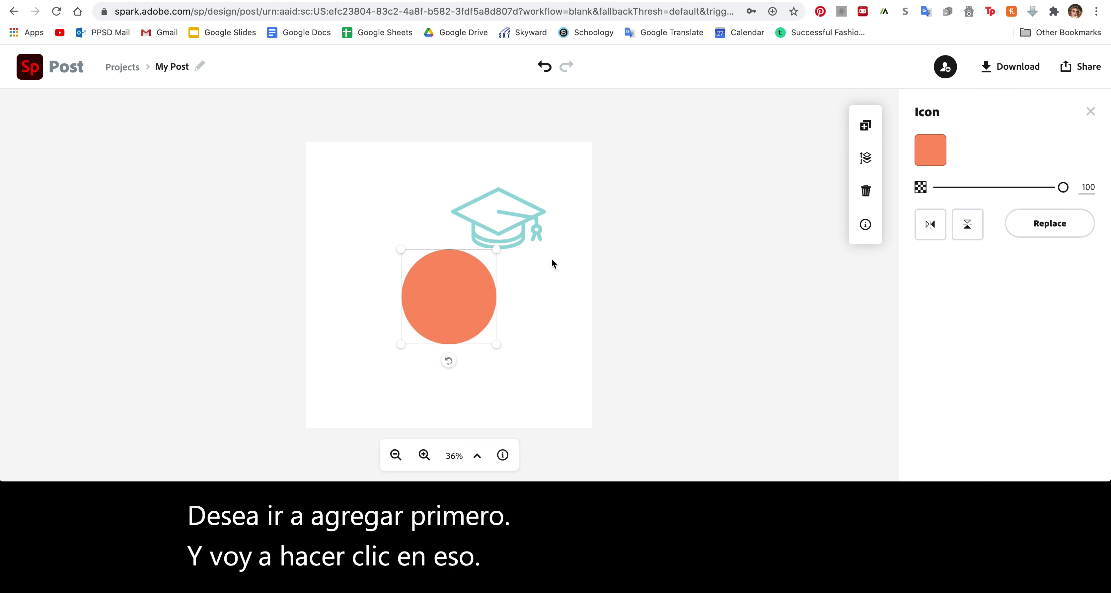
pyautogui.moveTo(496, 341); pyautogui.dragTo(565, 402)
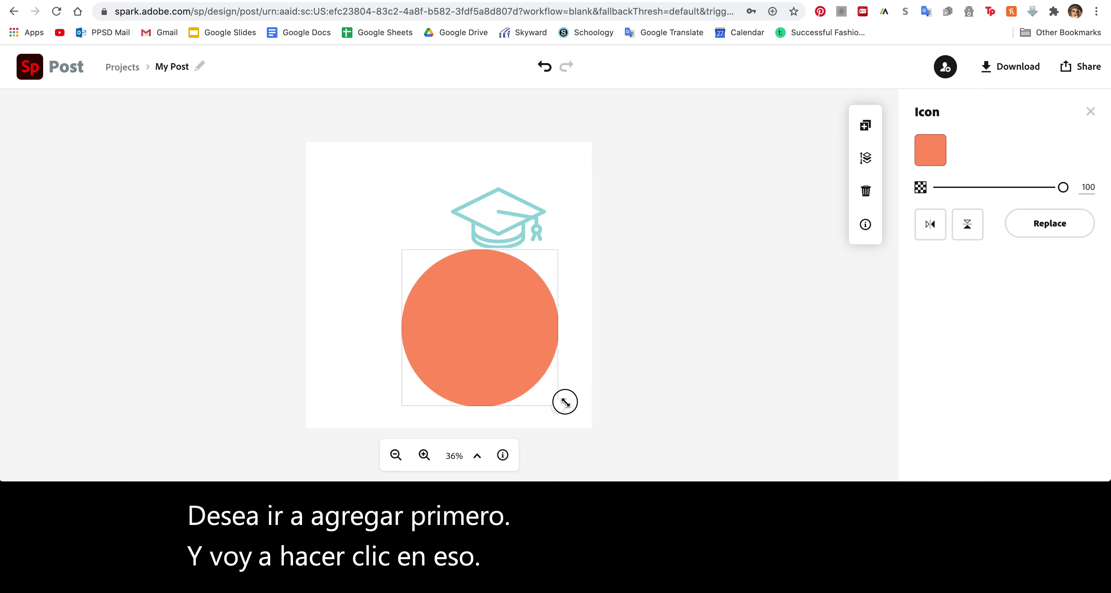
pyautogui.moveTo(517, 349); pyautogui.dragTo(430, 285)
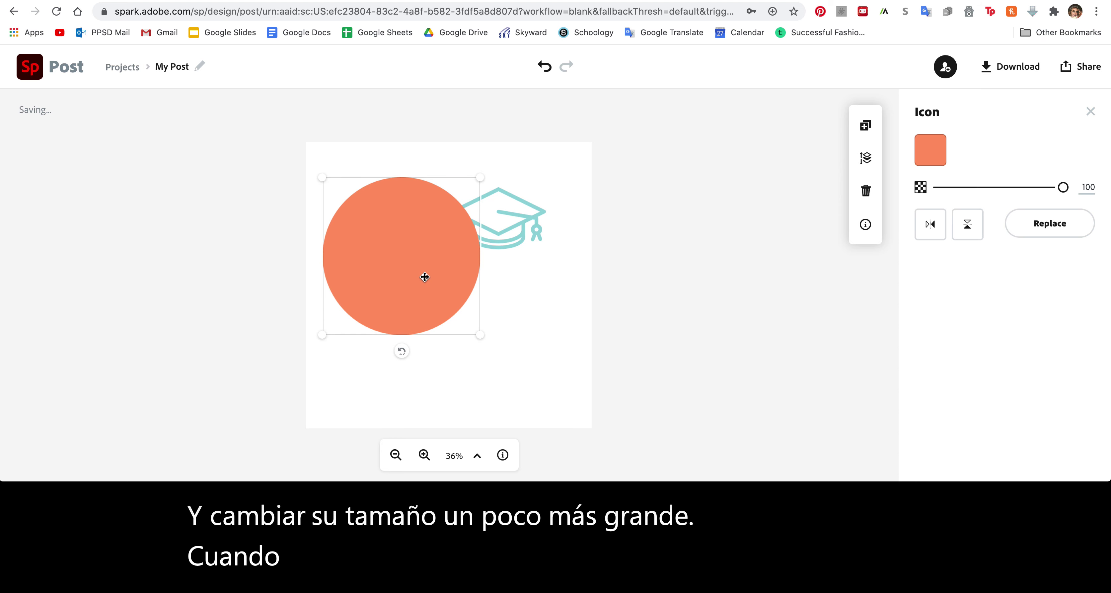
# Align the orange circle over the graduation cap, then duplicate the circle
pyautogui.moveTo(512, 234); pyautogui.dragTo(538, 218)
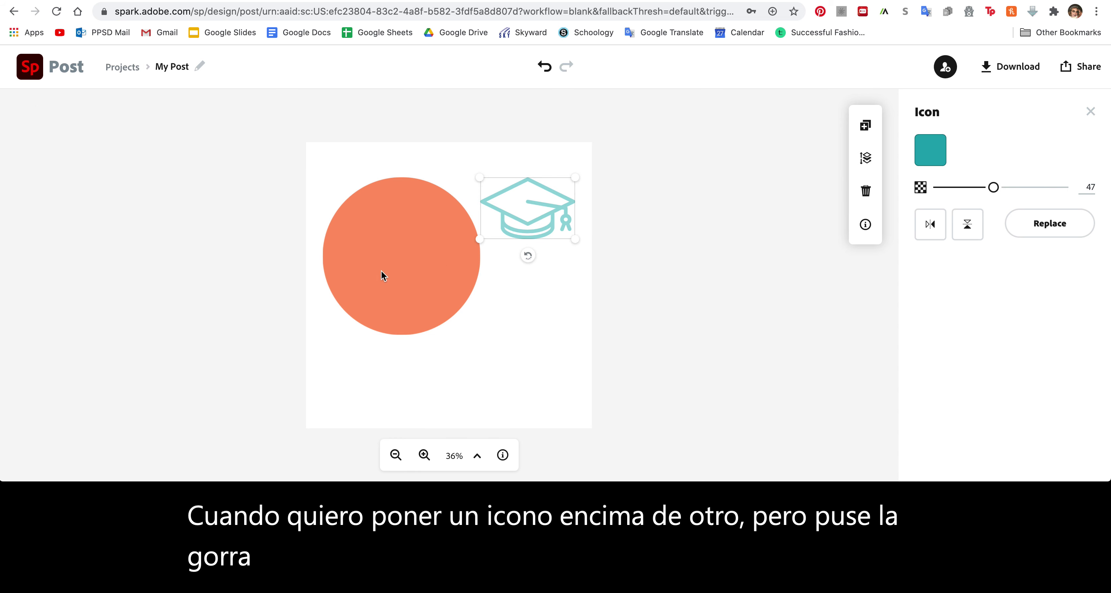
pyautogui.moveTo(383, 275); pyautogui.dragTo(486, 244)
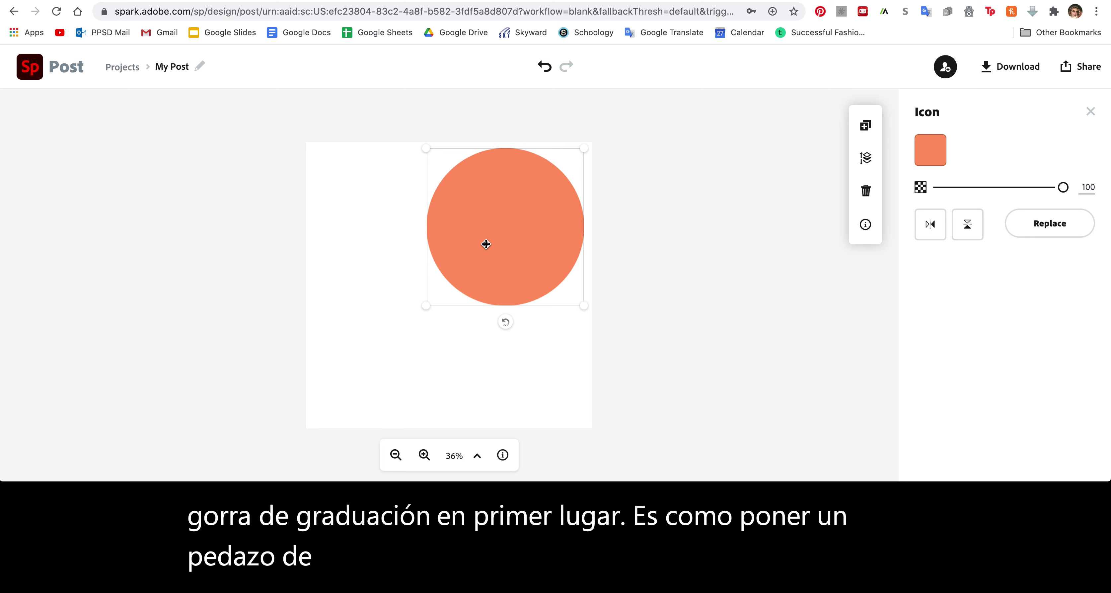
pyautogui.moveTo(486, 244); pyautogui.dragTo(488, 239)
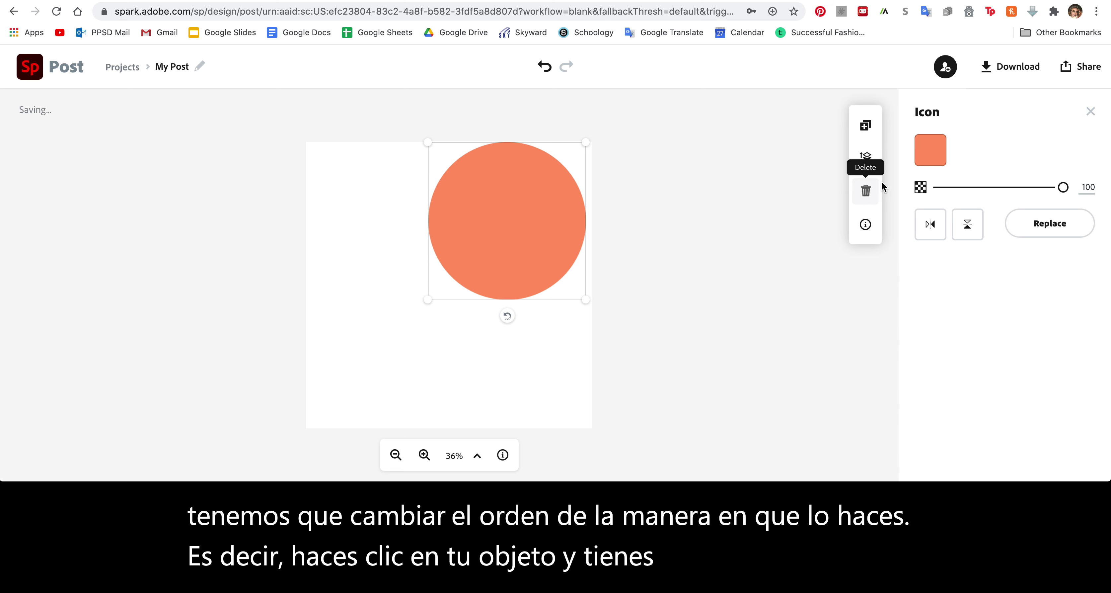
pyautogui.click(865, 128)
# Delete the duplicate circle and send the original orange circle to the bottom layer
pyautogui.moveTo(468, 256); pyautogui.dragTo(652, 267)
pyautogui.press('Delete')
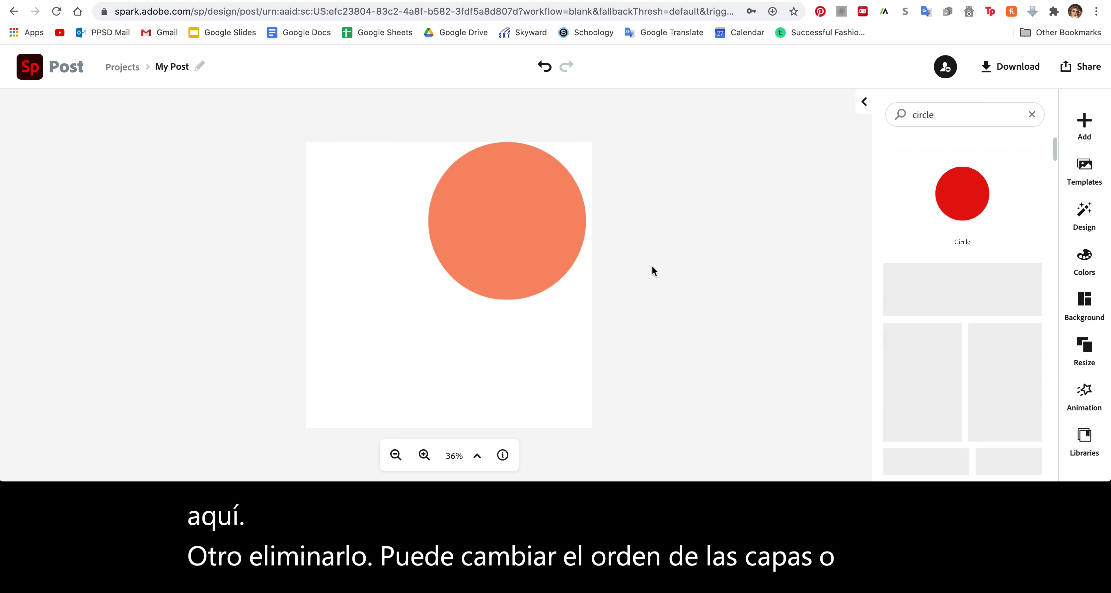
pyautogui.click(543, 233)
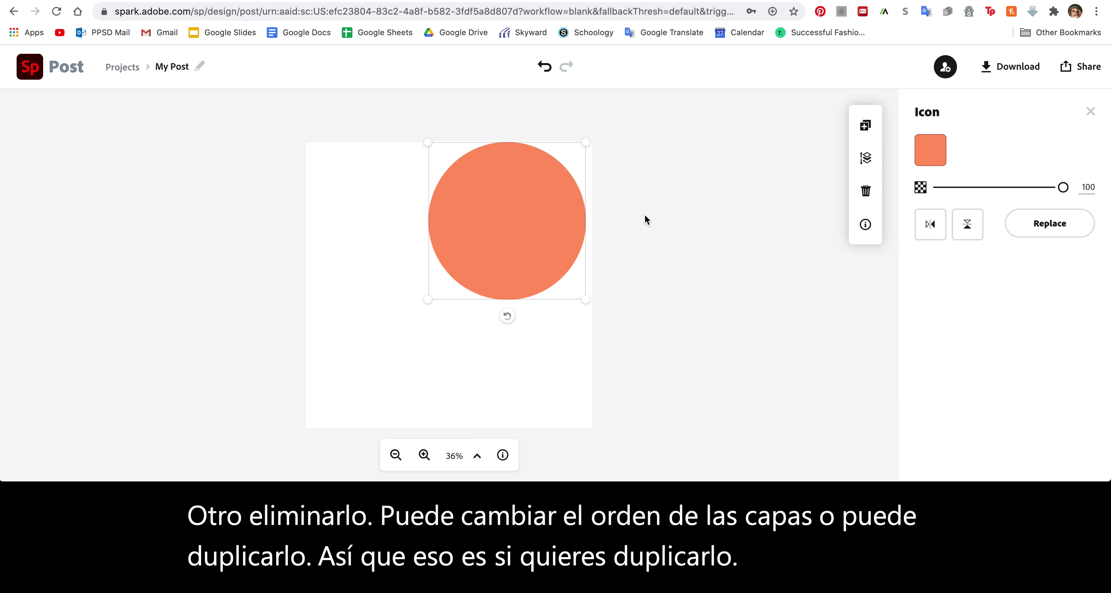
pyautogui.click(866, 160)
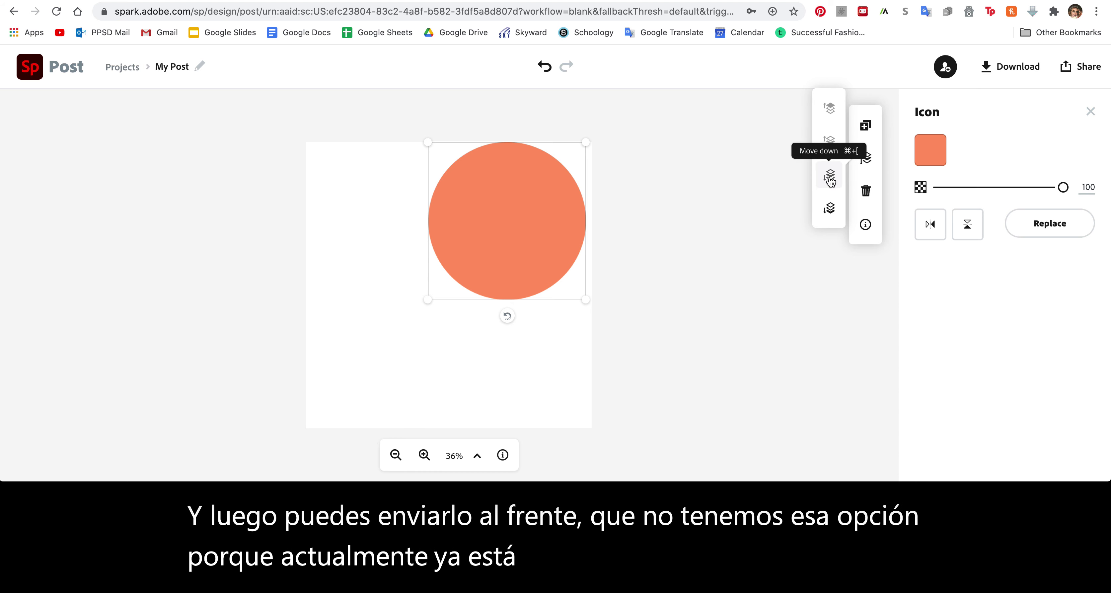
pyautogui.click(831, 209)
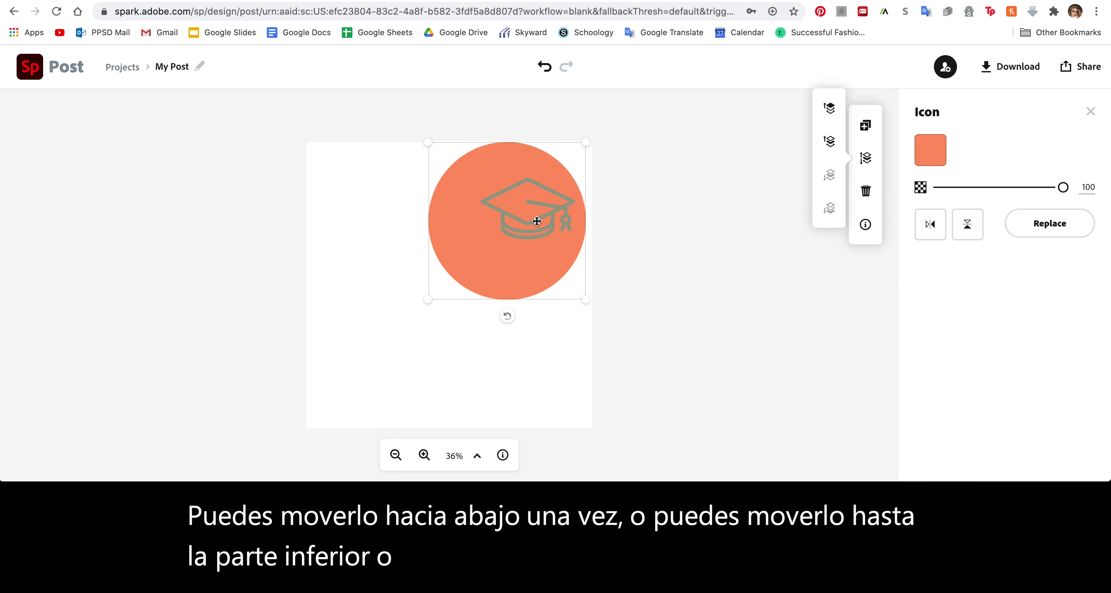
# Fine-tune the circle and cap positions, then select both together
pyautogui.moveTo(500, 275)
pyautogui.mouseDown()
pyautogui.moveTo(491, 279)
pyautogui.moveTo(508, 272)
pyautogui.mouseUp()
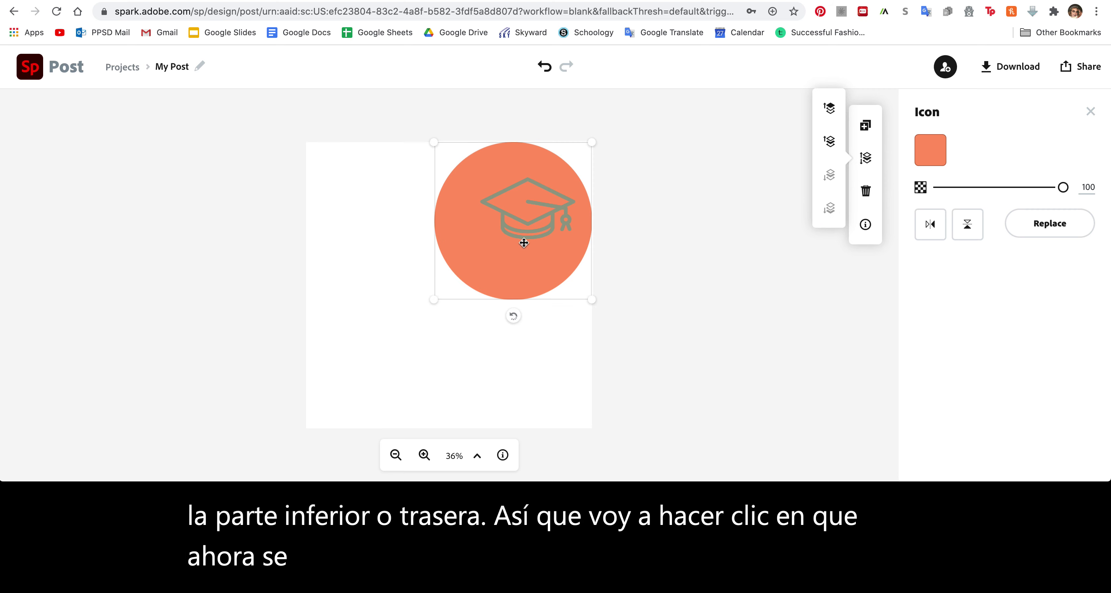
pyautogui.moveTo(526, 229)
pyautogui.mouseDown()
pyautogui.moveTo(511, 243)
pyautogui.moveTo(516, 234)
pyautogui.mouseUp()
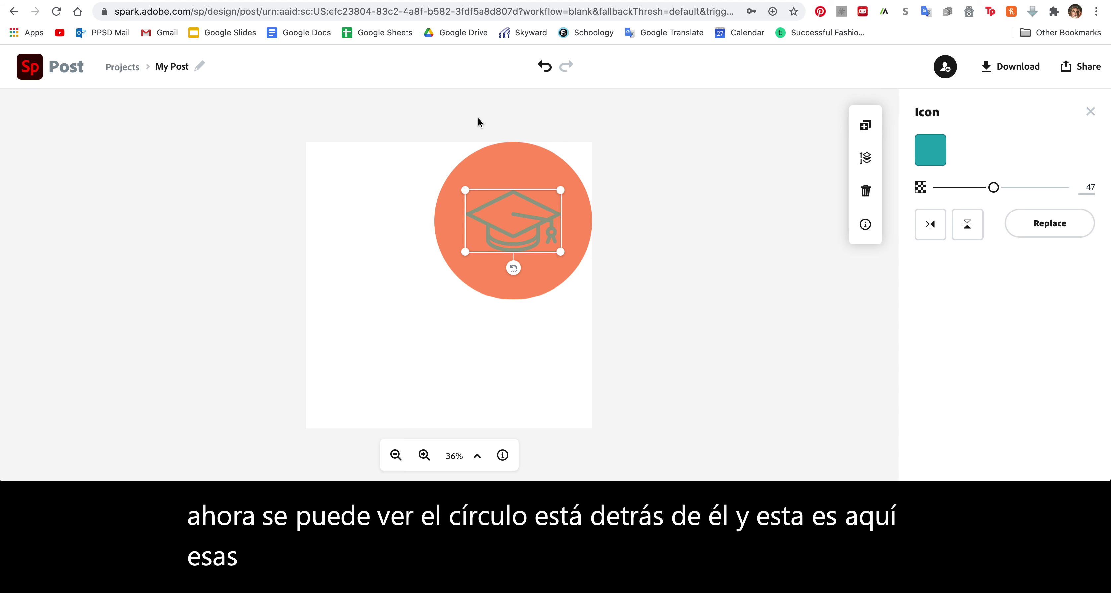
pyautogui.moveTo(429, 142); pyautogui.dragTo(606, 316)
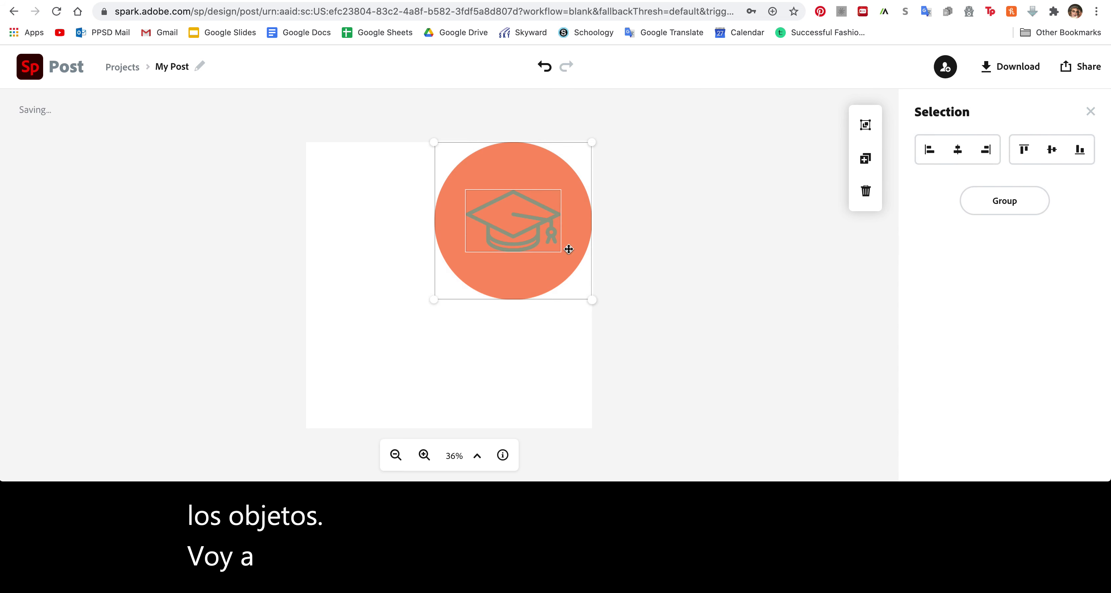
# Move the circle and cap together to the canvas centre, then select the cap
pyautogui.moveTo(536, 222); pyautogui.dragTo(473, 270)
pyautogui.click(638, 266)
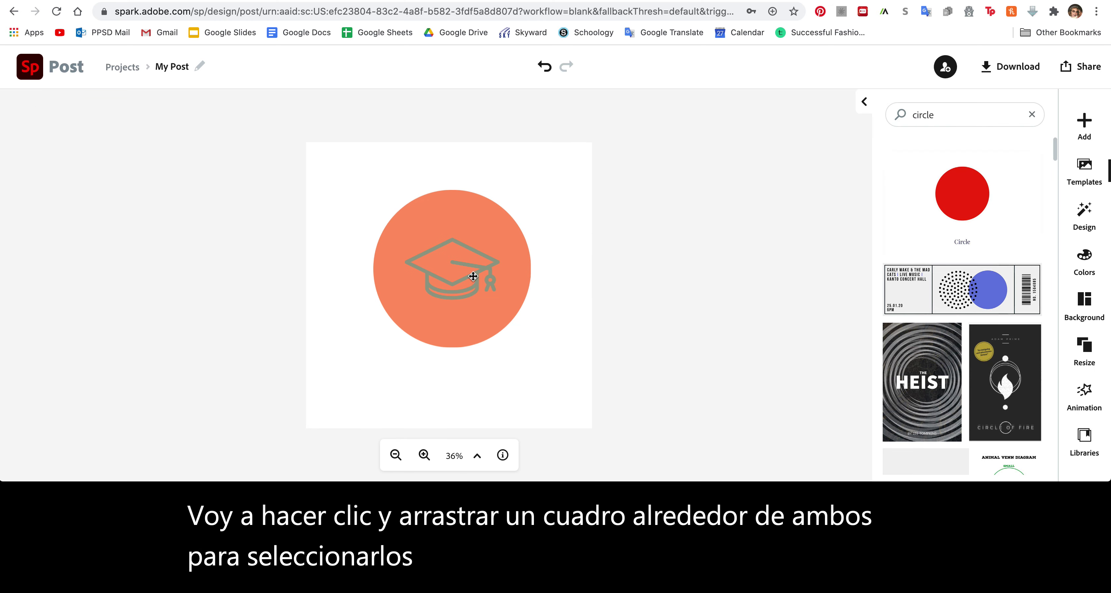
pyautogui.click(469, 273)
# Make the graduation cap off-white from the Current Palette at 100 opacity
pyautogui.click(930, 150)
pyautogui.click(854, 156)
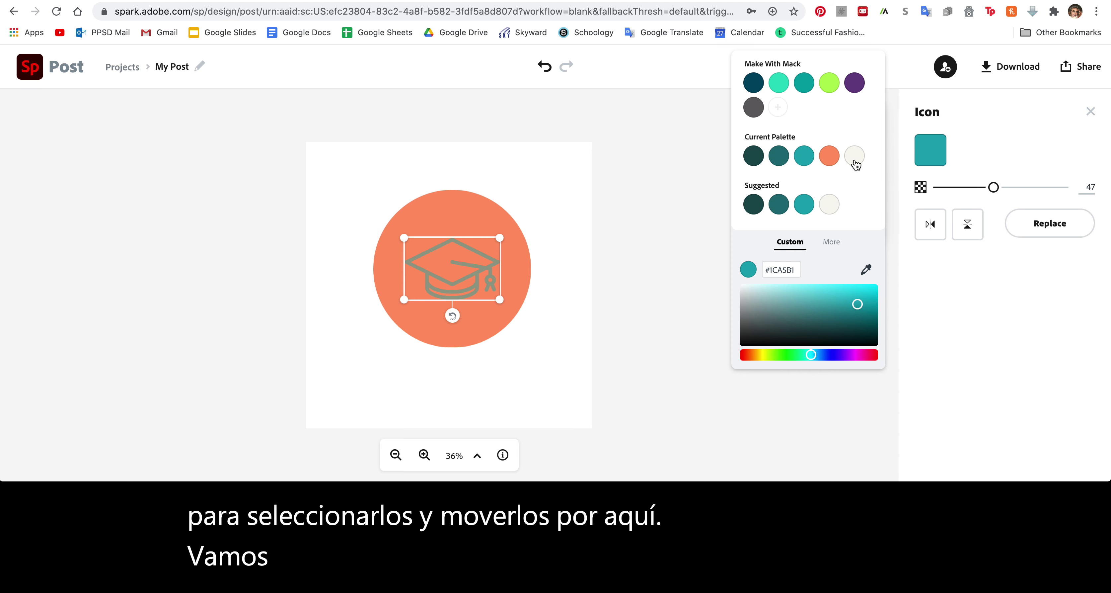
pyautogui.click(665, 250)
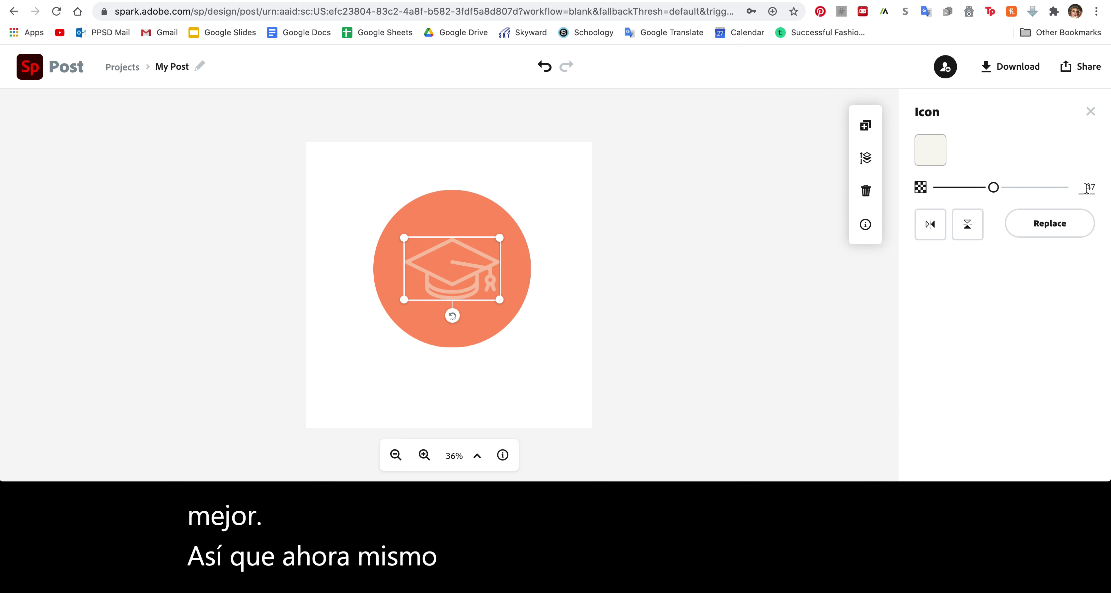
pyautogui.click(994, 188)
pyautogui.moveTo(994, 191); pyautogui.dragTo(1089, 188)
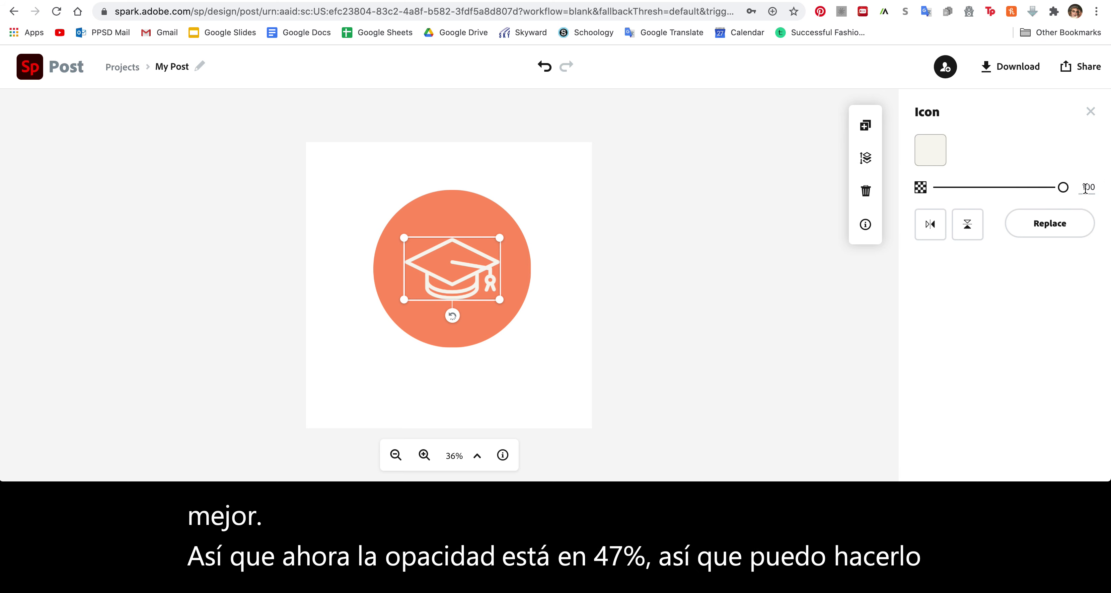
pyautogui.click(591, 269)
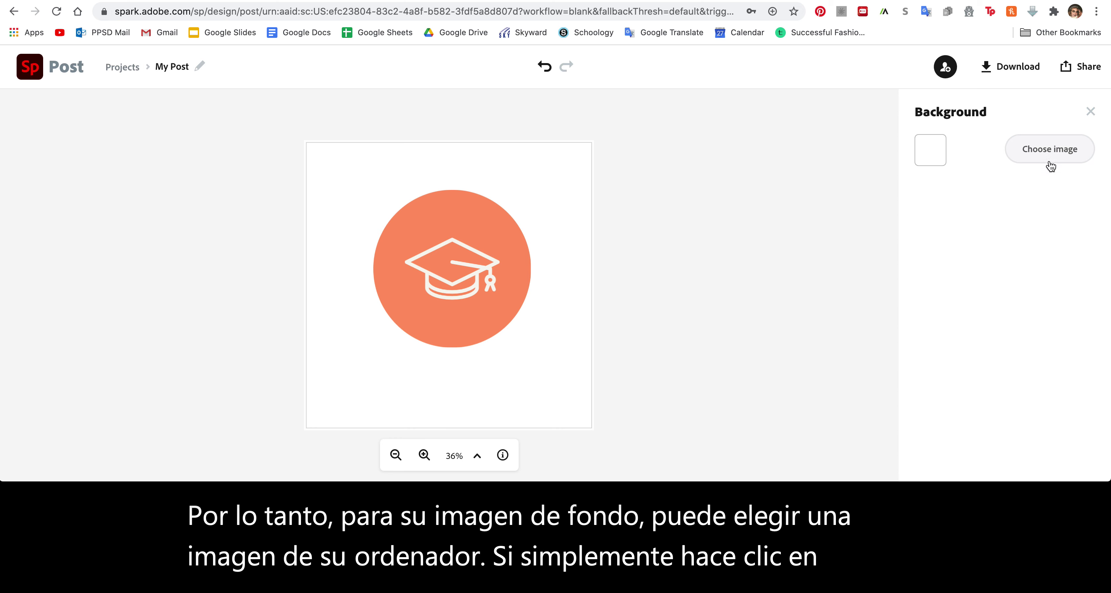
# Close the Background settings, clear the 'circle' search and choose to add a photo
pyautogui.click(1090, 112)
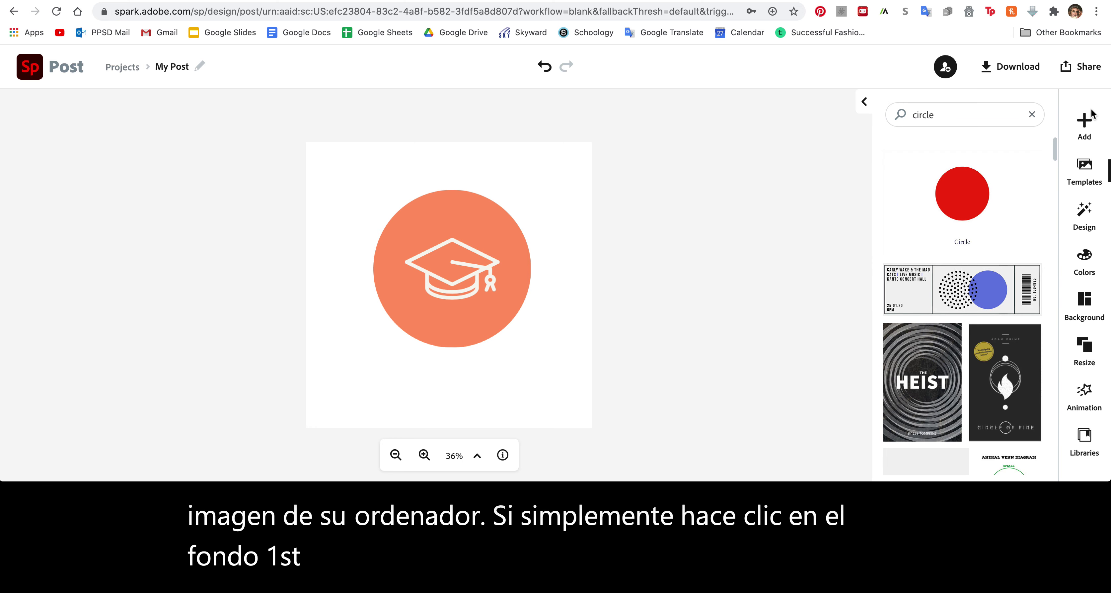
pyautogui.click(1032, 115)
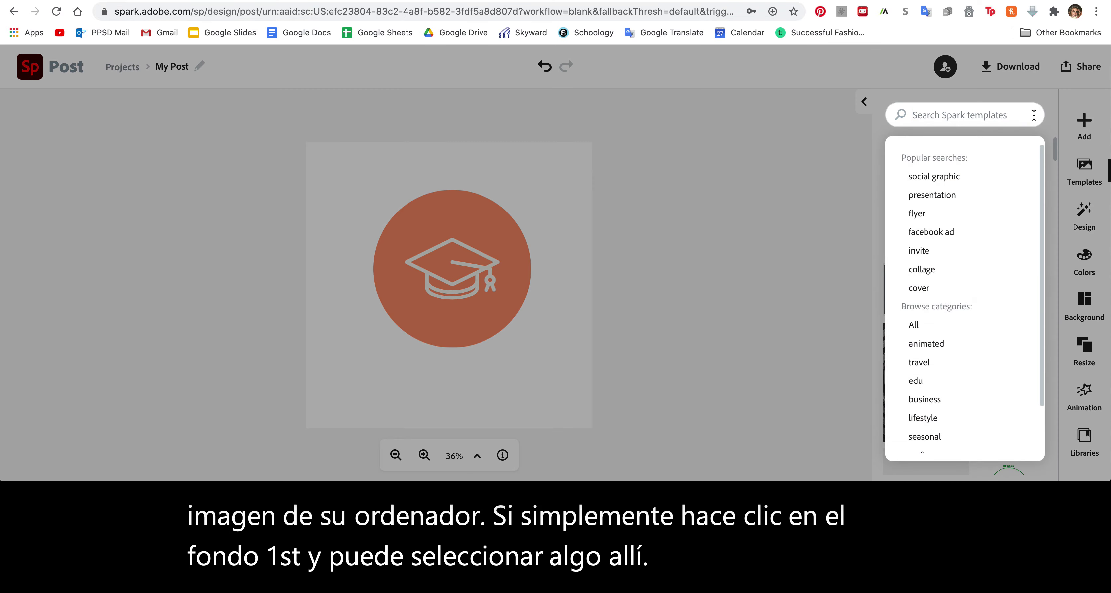
pyautogui.click(1088, 124)
pyautogui.click(951, 128)
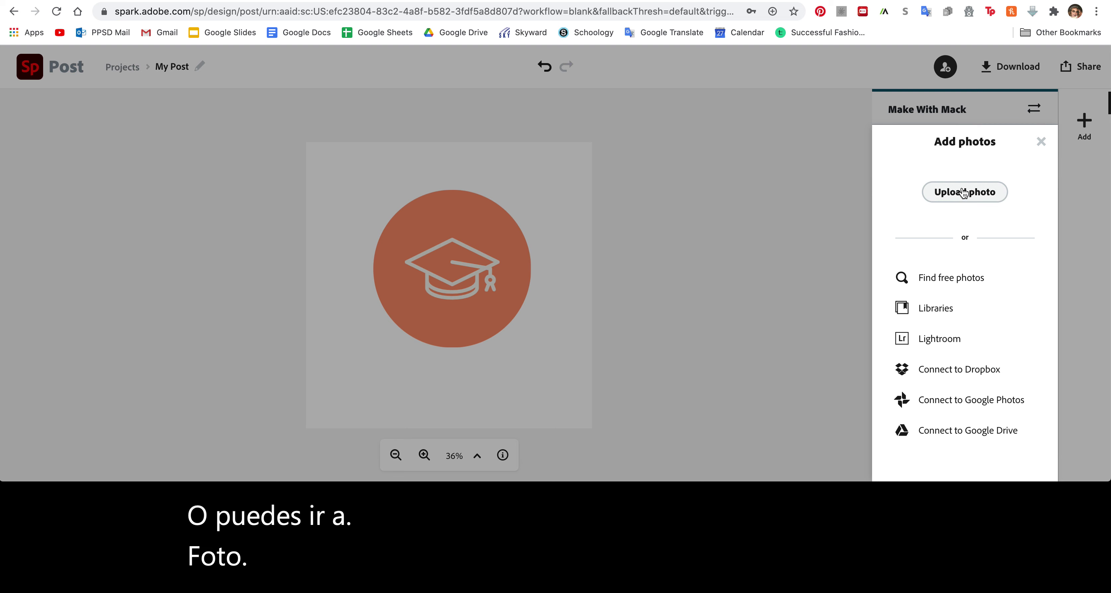
# Search the free photos for 'graduation' and scroll through the results
pyautogui.click(939, 281)
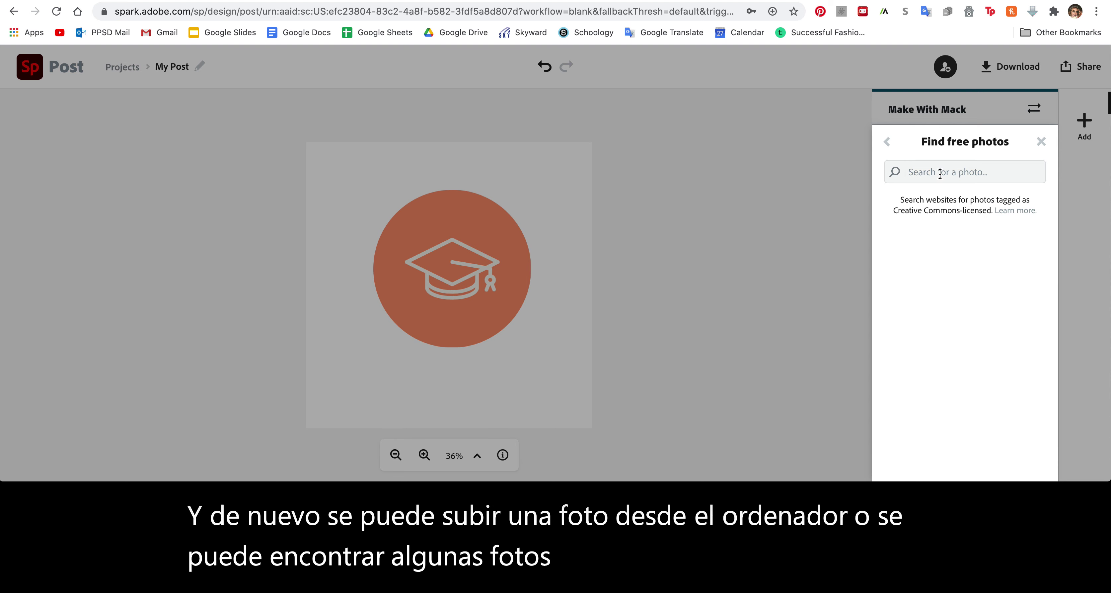
pyautogui.write('g')
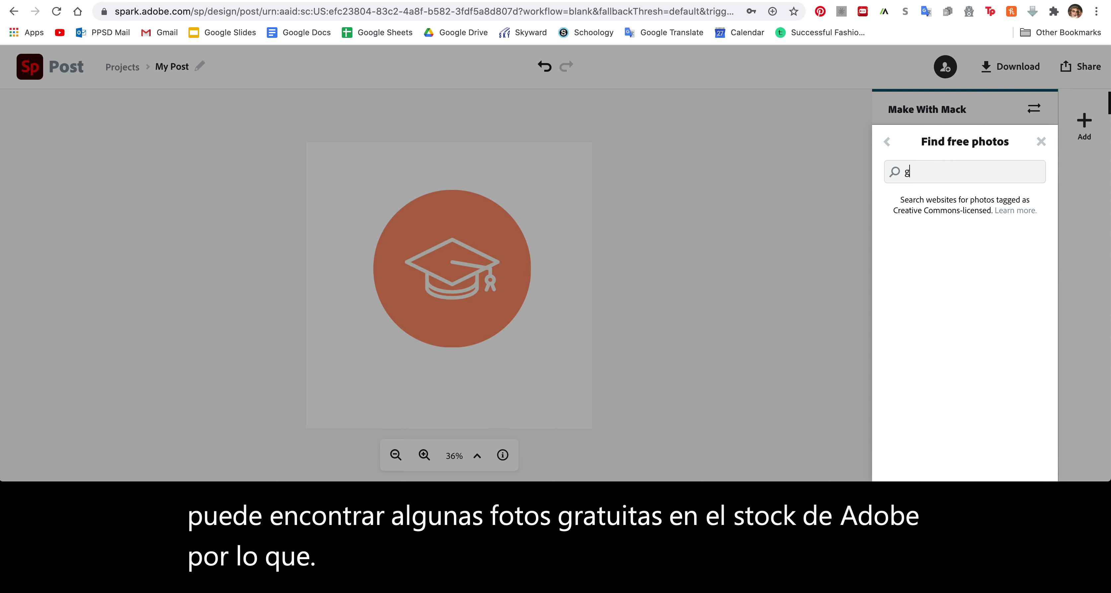
pyautogui.write('raduation')
pyautogui.press('Return')
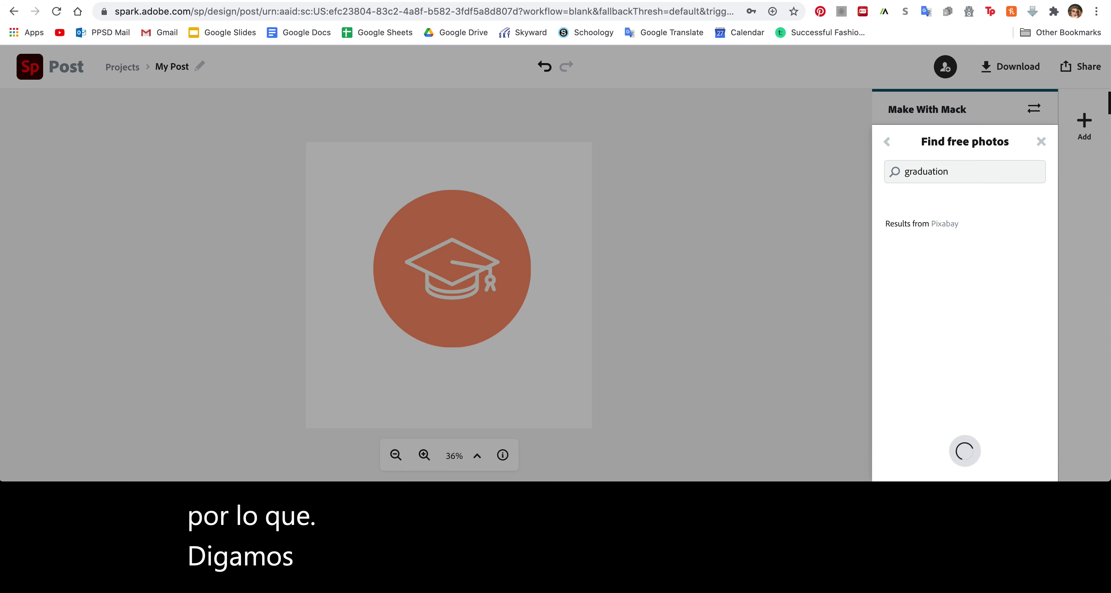
pyautogui.scroll(-3, 949, 294)
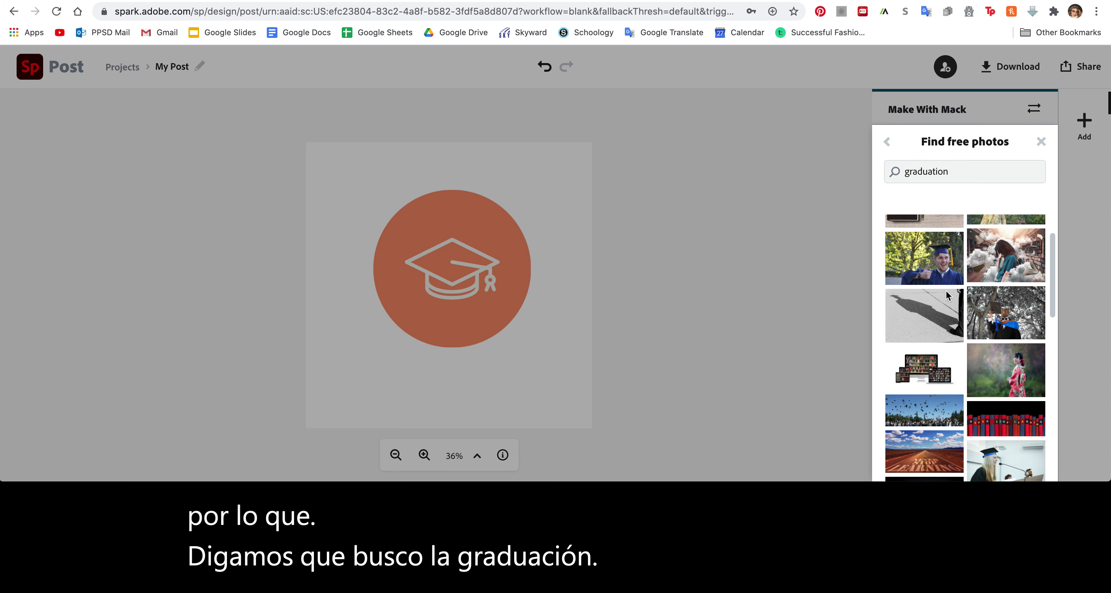
pyautogui.scroll(-10, 947, 296)
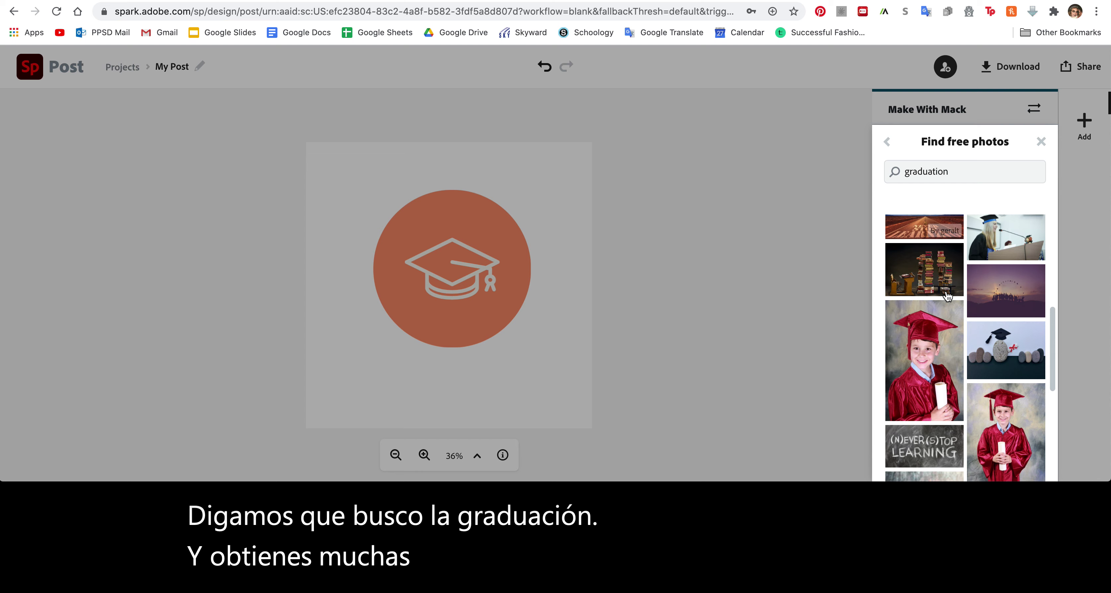
pyautogui.scroll(-5, 948, 297)
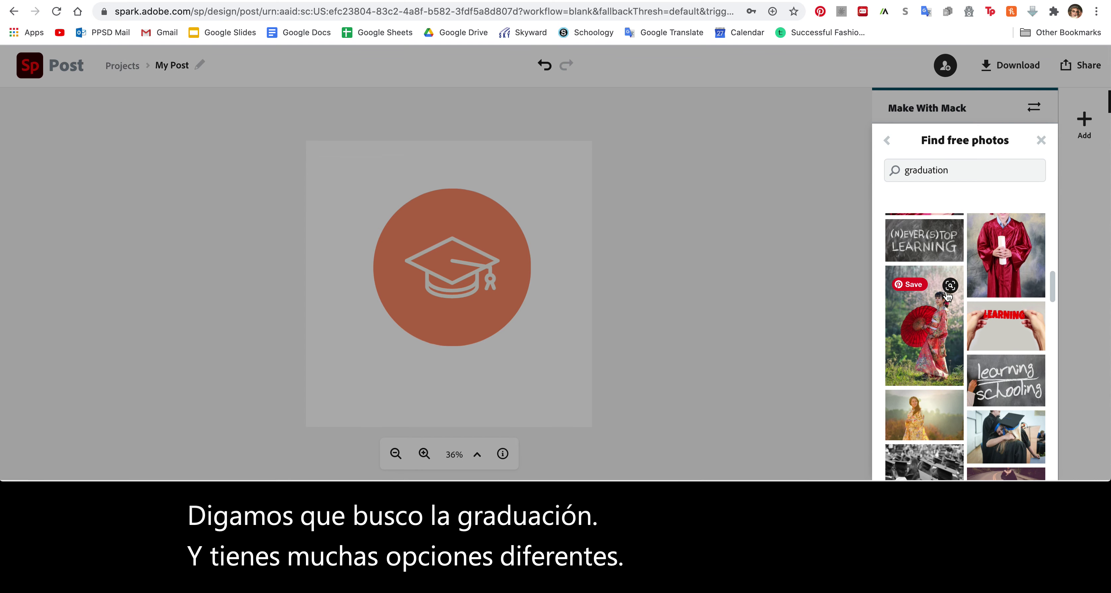
pyautogui.scroll(-10, 943, 363)
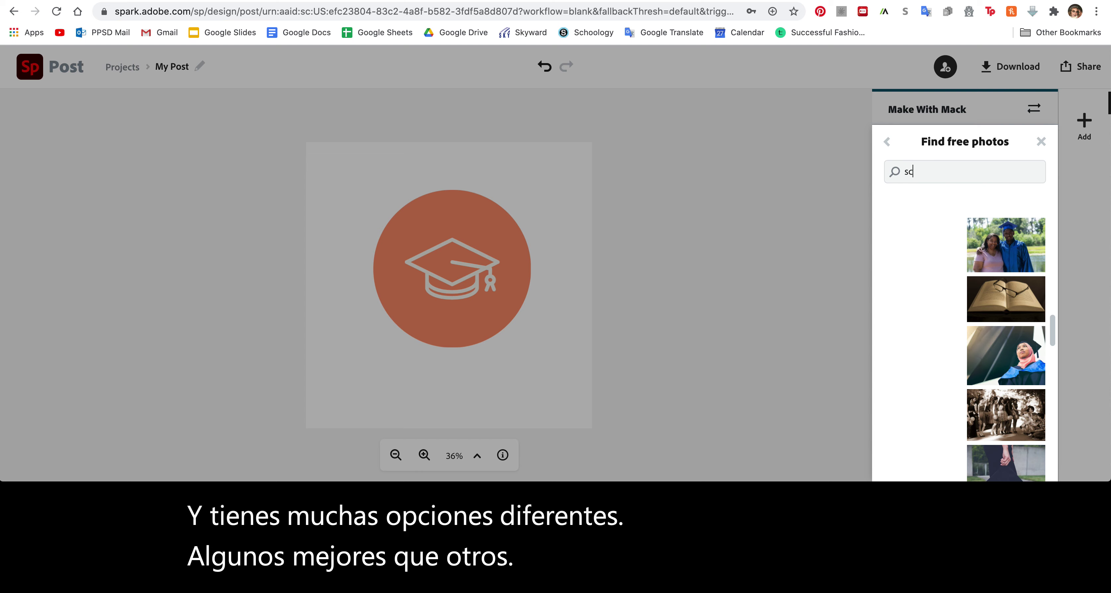
# Change the photo search to 'school' and browse those results
pyautogui.write('l')
pyautogui.press('Return')
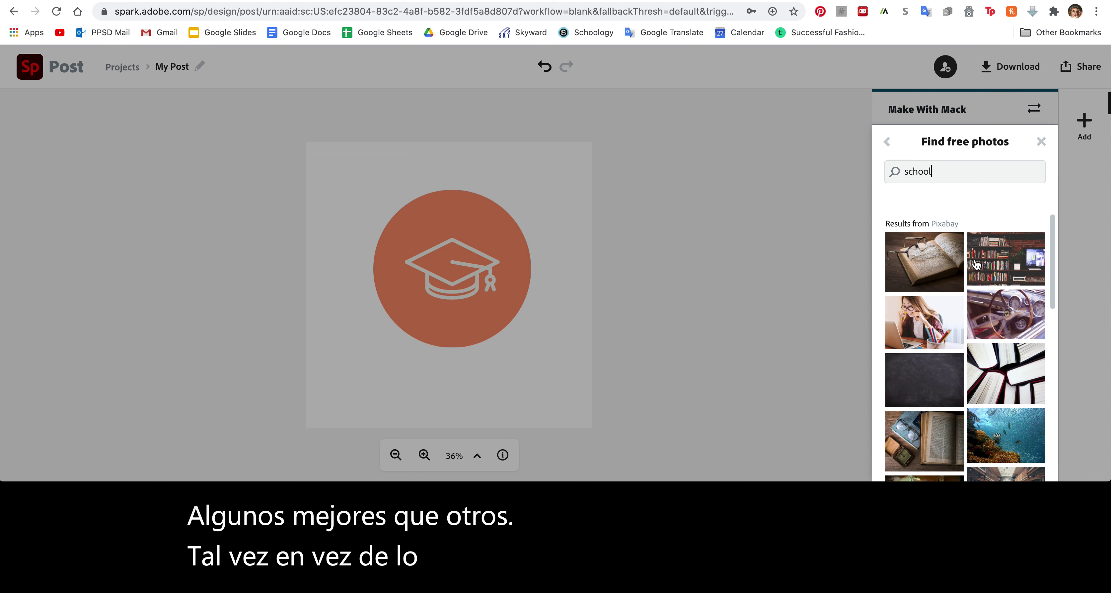
pyautogui.scroll(-5, 976, 266)
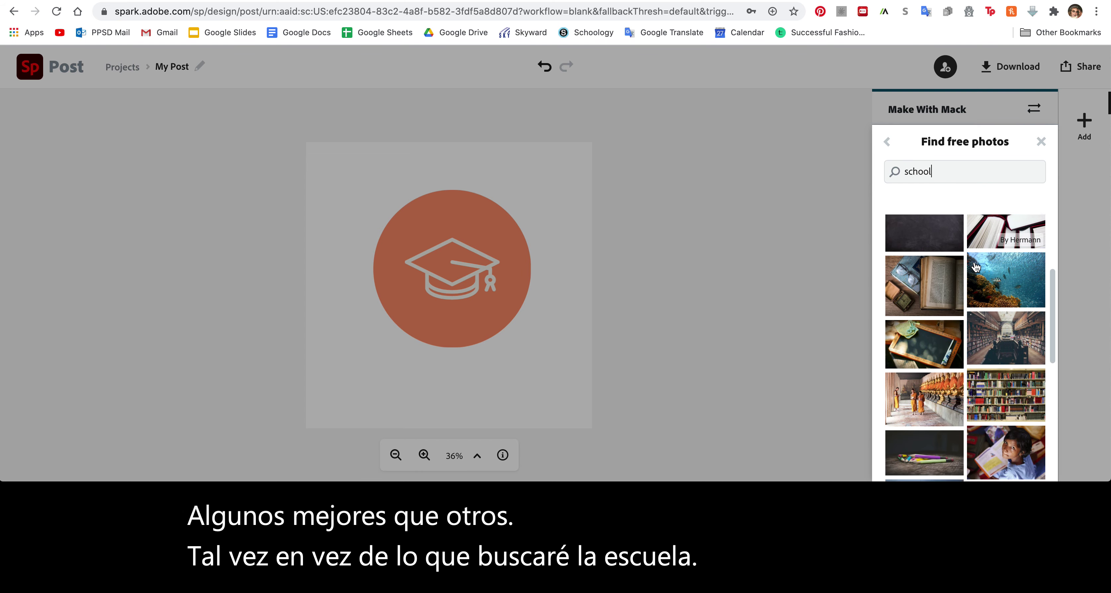
pyautogui.scroll(-5, 976, 267)
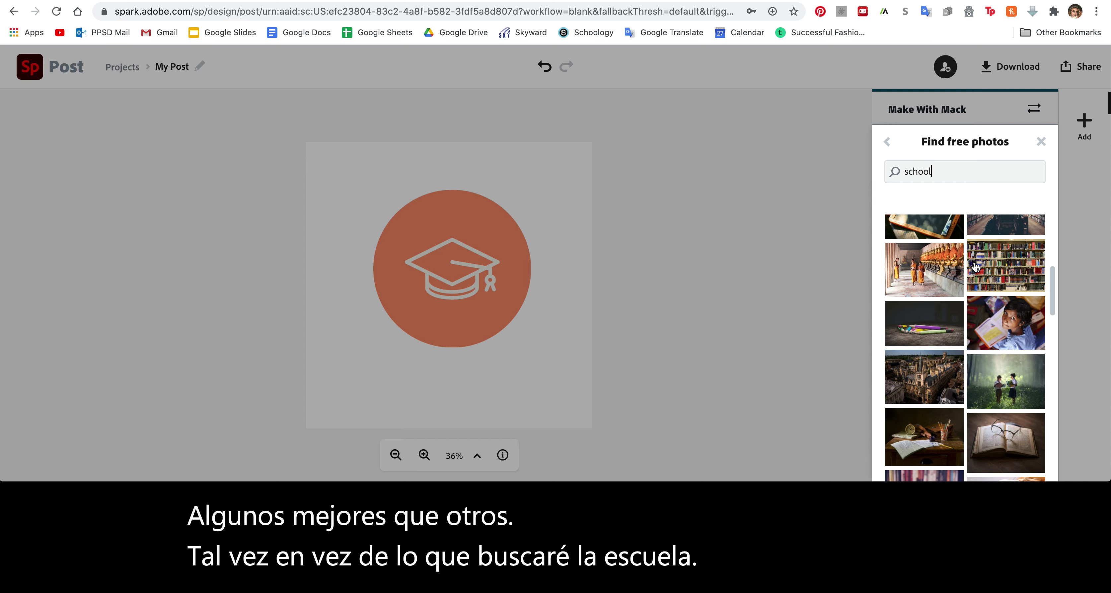
pyautogui.scroll(-2, 976, 267)
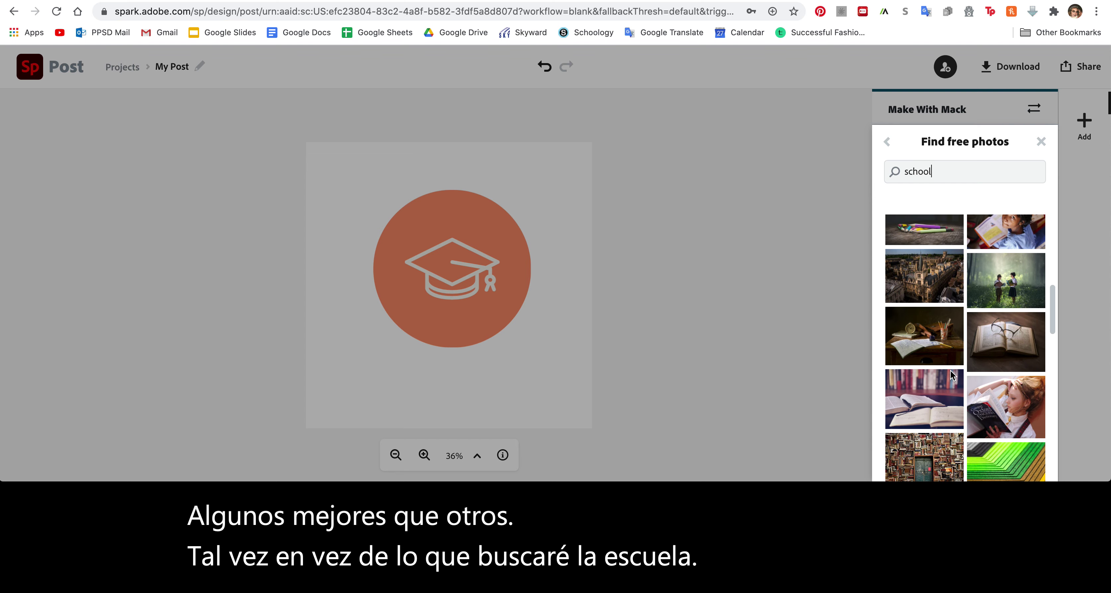
# Add the open-books library photo, enlarge it to cover the canvas and send it to back
pyautogui.click(942, 389)
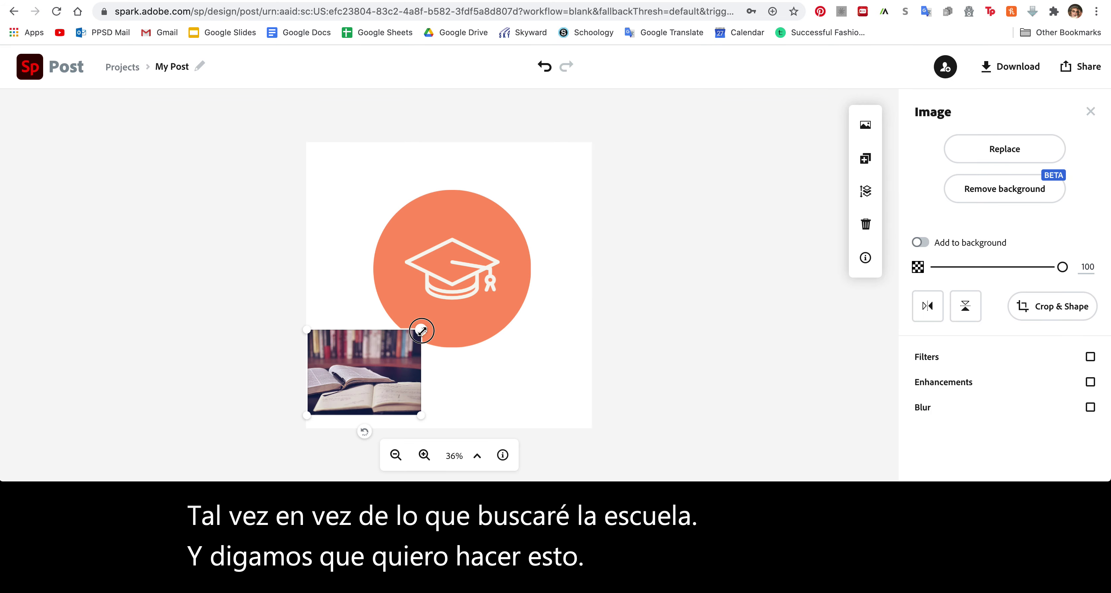
pyautogui.moveTo(421, 330); pyautogui.dragTo(658, 127)
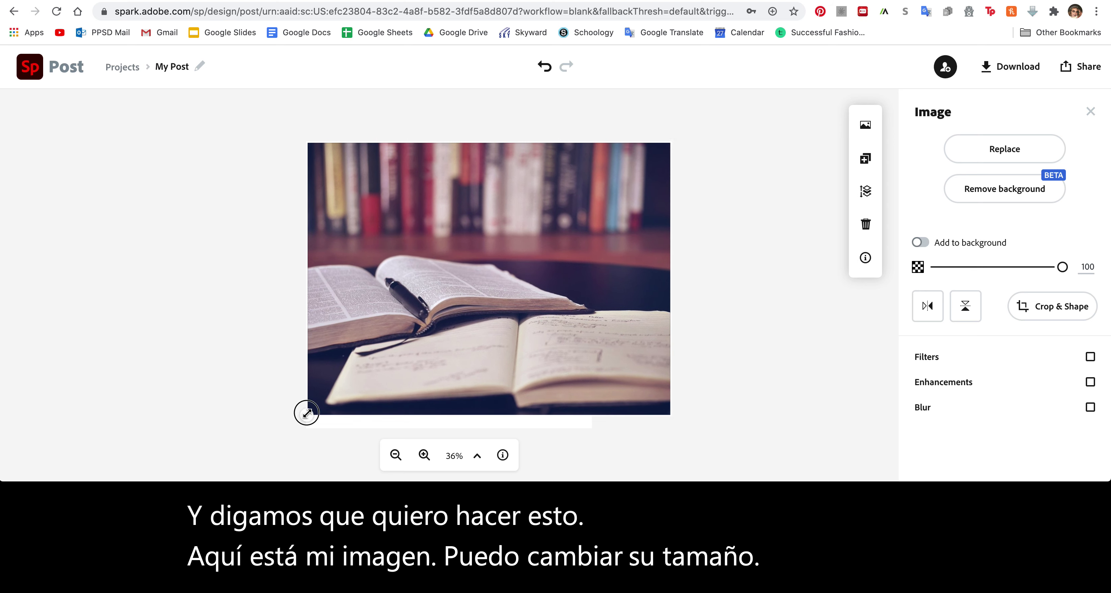
pyautogui.moveTo(307, 412); pyautogui.dragTo(289, 428)
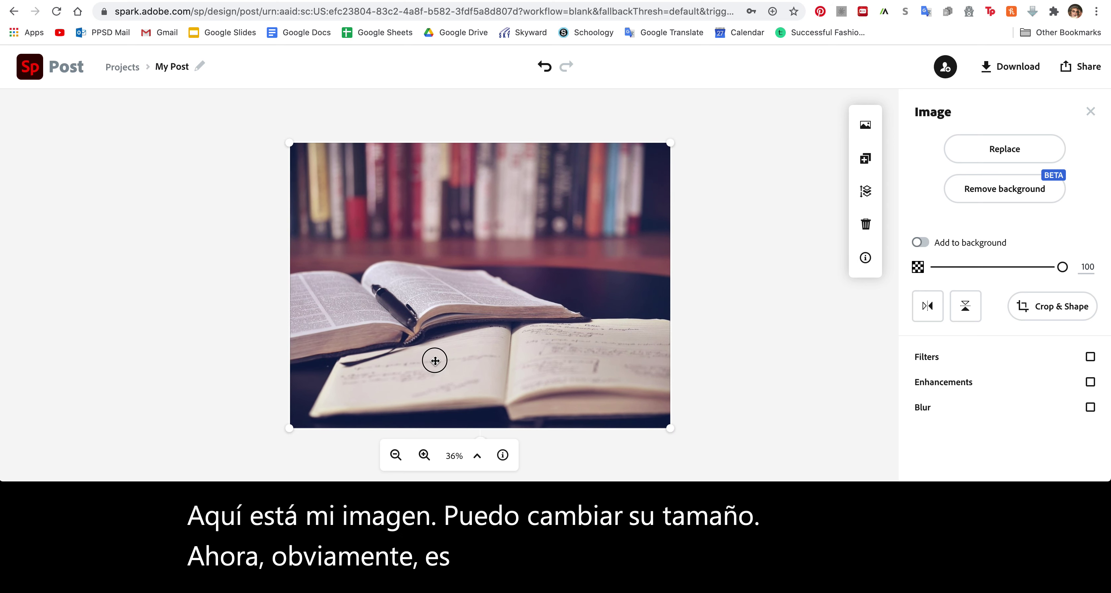
pyautogui.moveTo(435, 360)
pyautogui.mouseDown()
pyautogui.moveTo(408, 359)
pyautogui.moveTo(423, 364)
pyautogui.mouseUp()
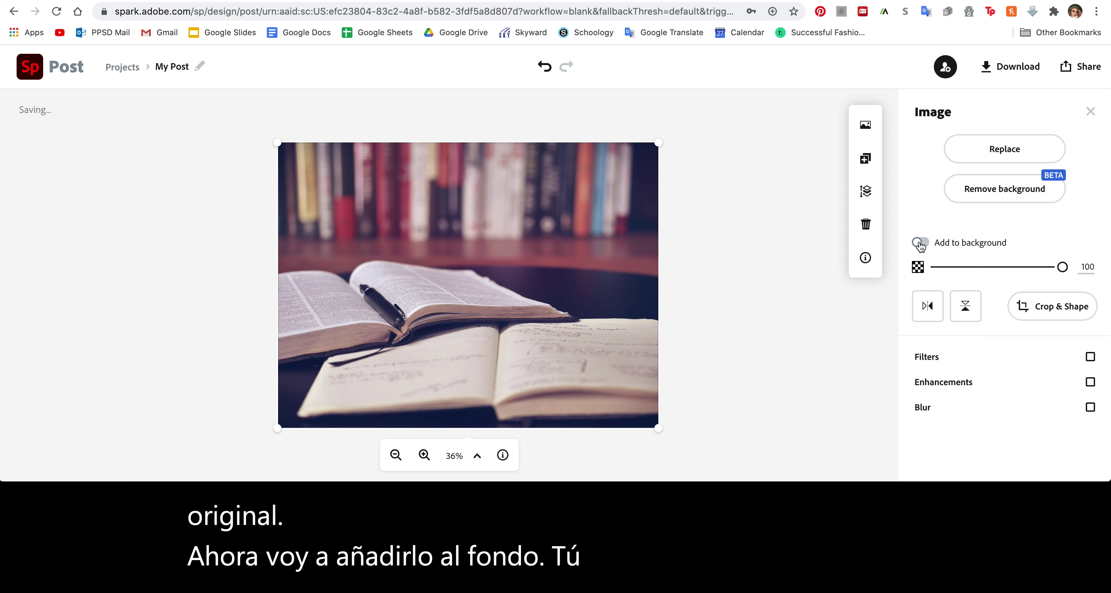
pyautogui.click(867, 194)
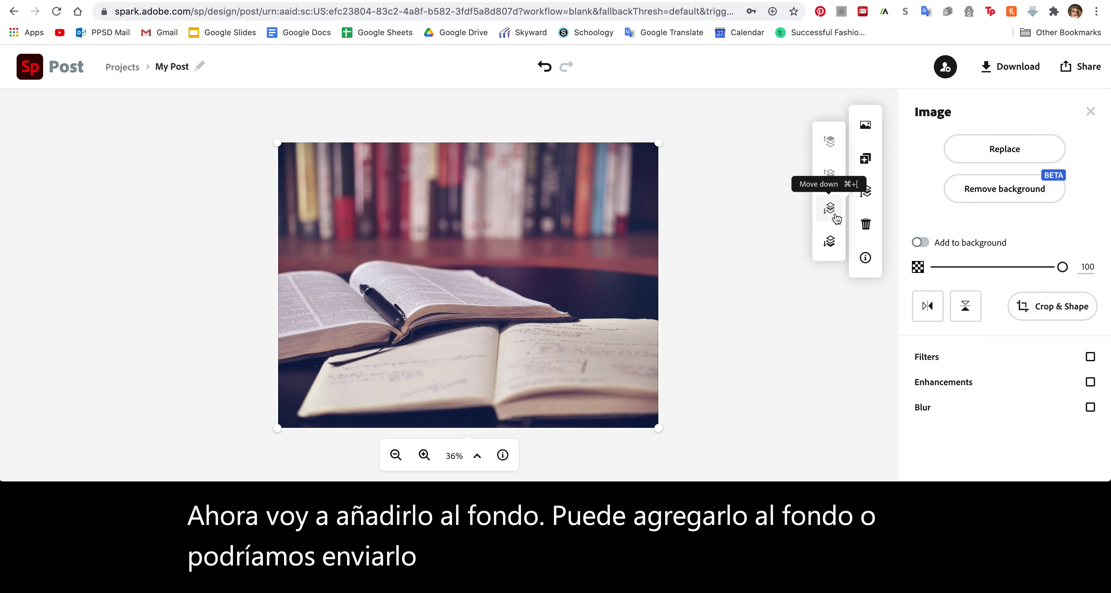
pyautogui.click(829, 240)
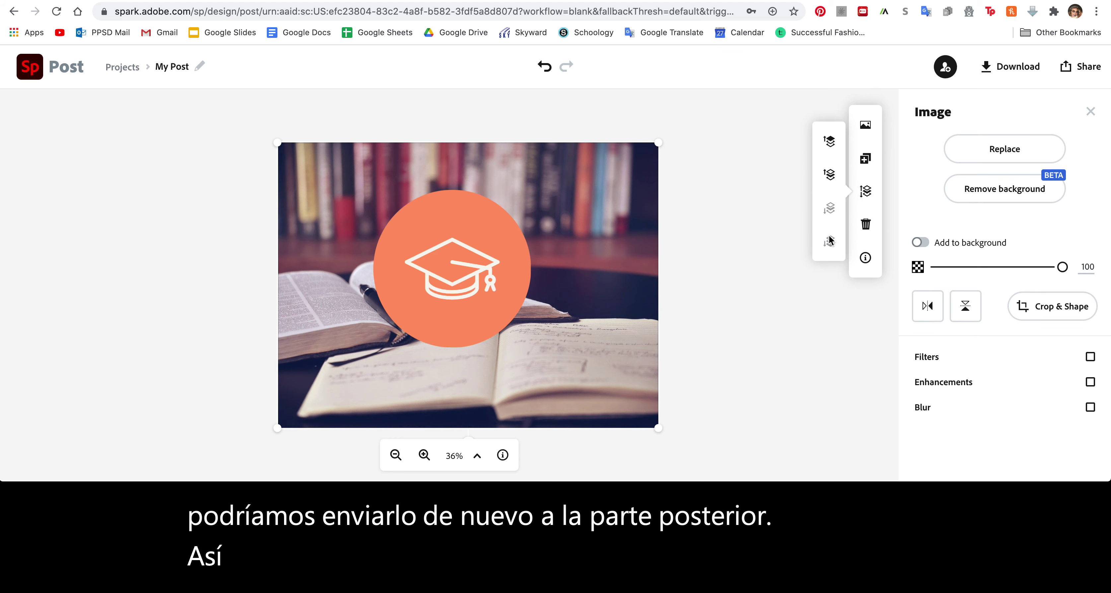
# Preview circle, star and heart crops of the books photo, then return to rectangular
pyautogui.click(1058, 307)
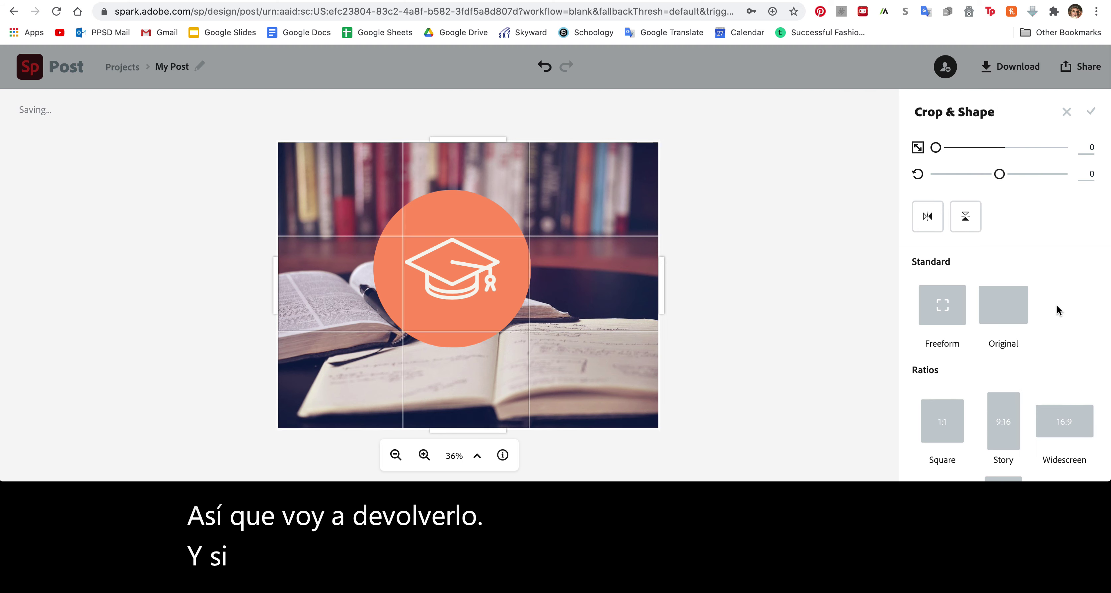
pyautogui.scroll(-6, 1005, 330)
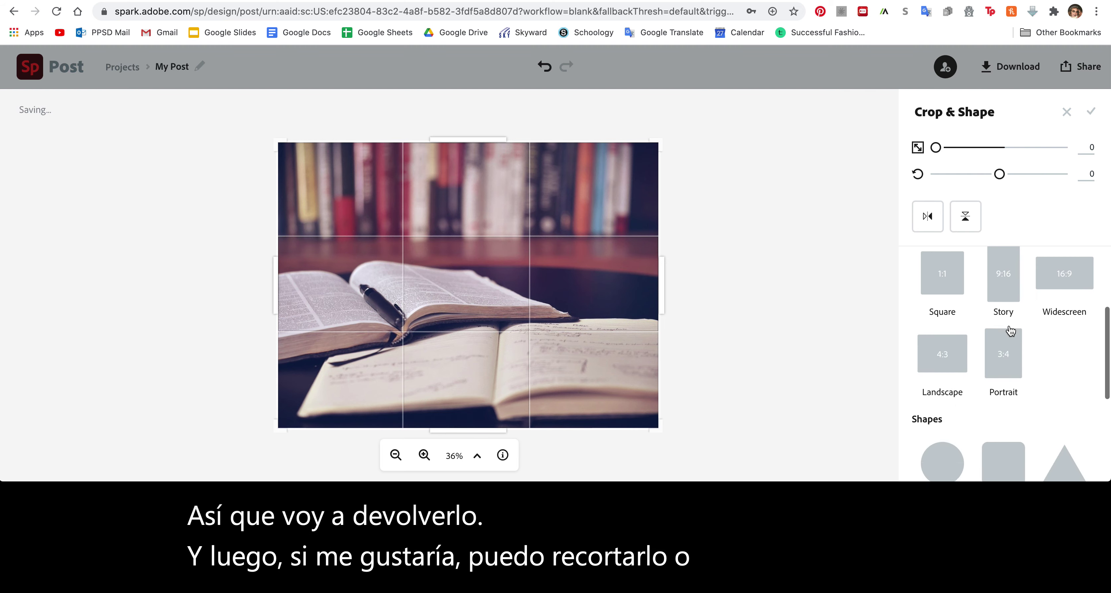
pyautogui.click(956, 330)
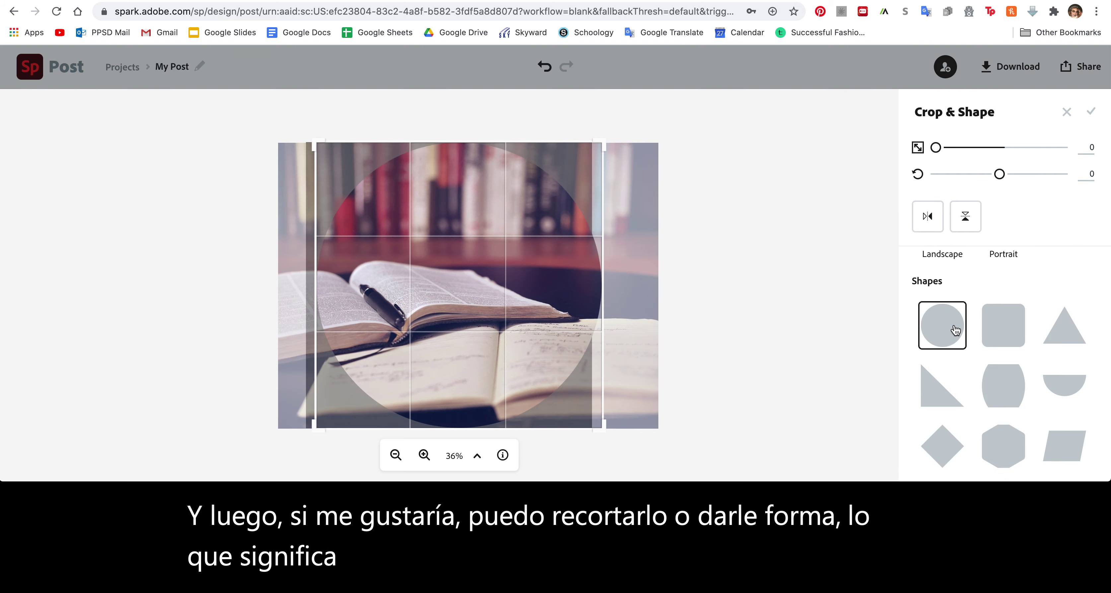
pyautogui.scroll(-2, 962, 341)
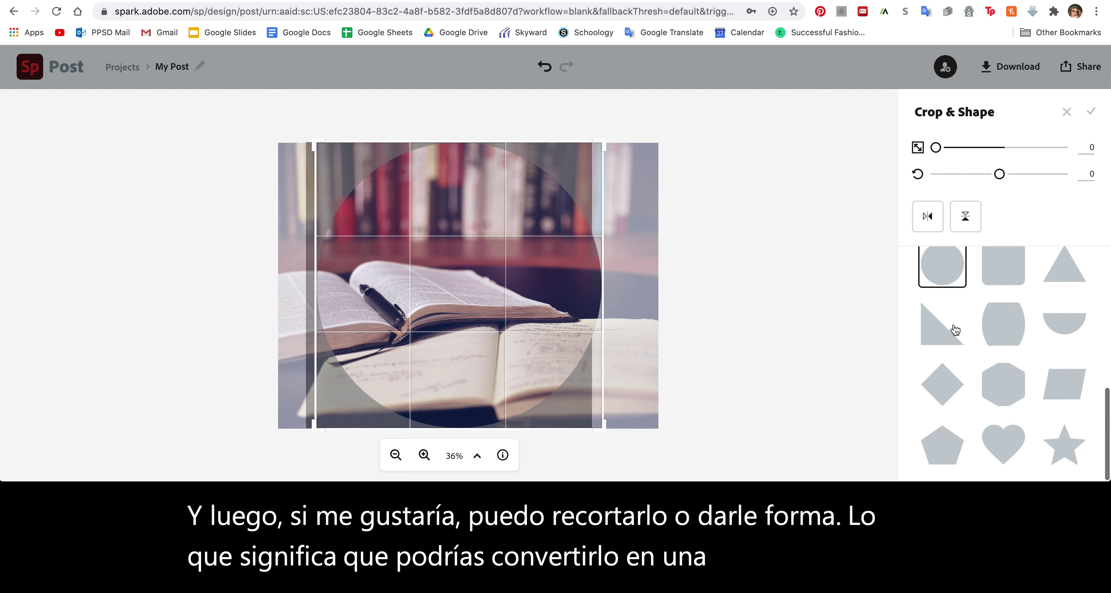
pyautogui.click(1061, 442)
pyautogui.click(1031, 447)
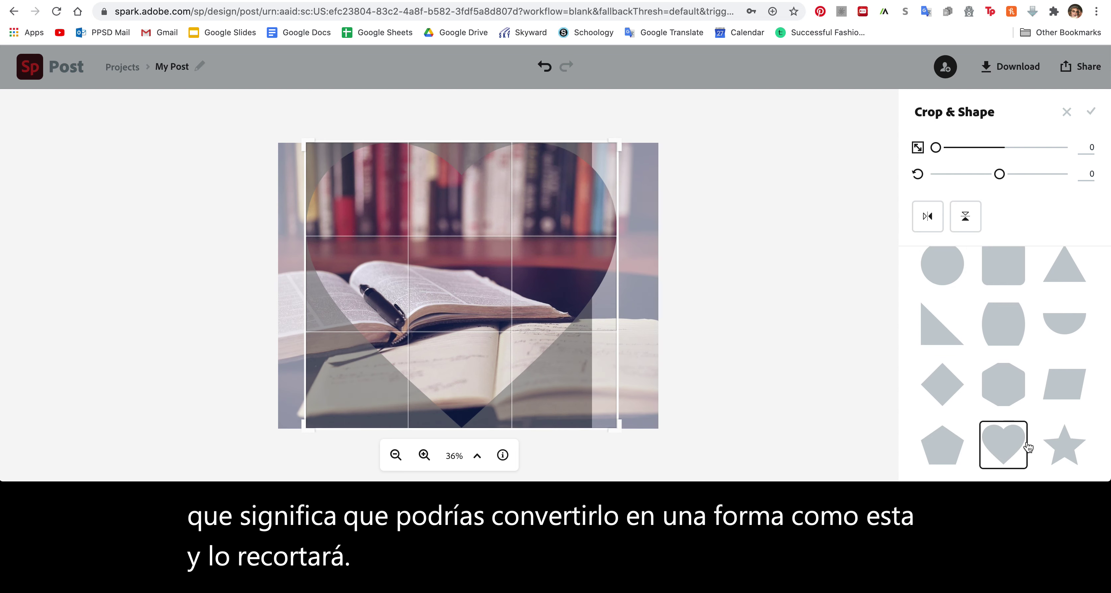
pyautogui.scroll(10, 1026, 445)
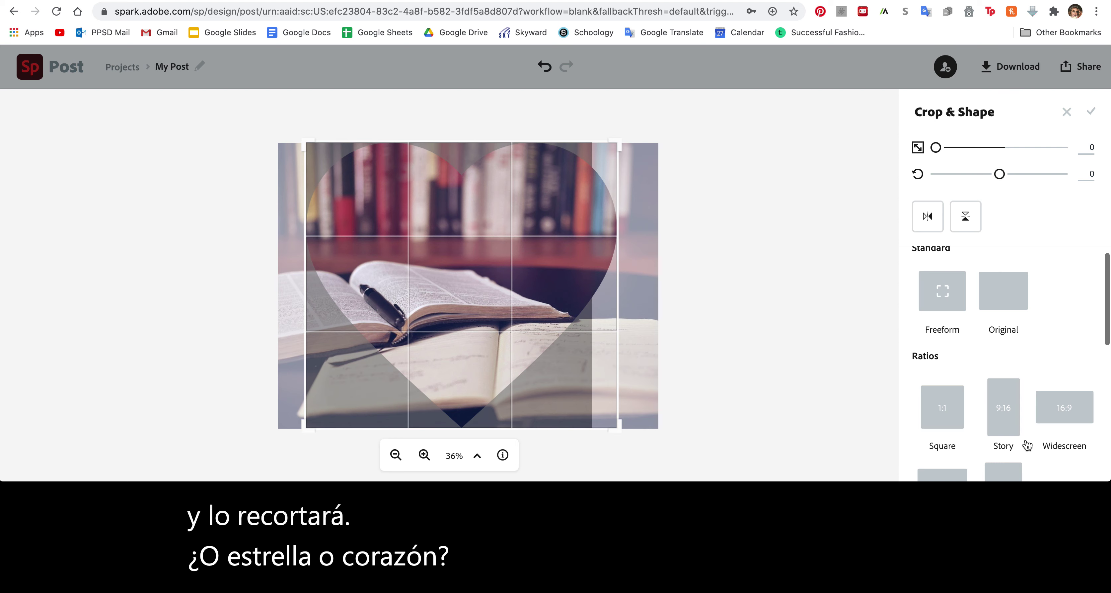
pyautogui.click(944, 313)
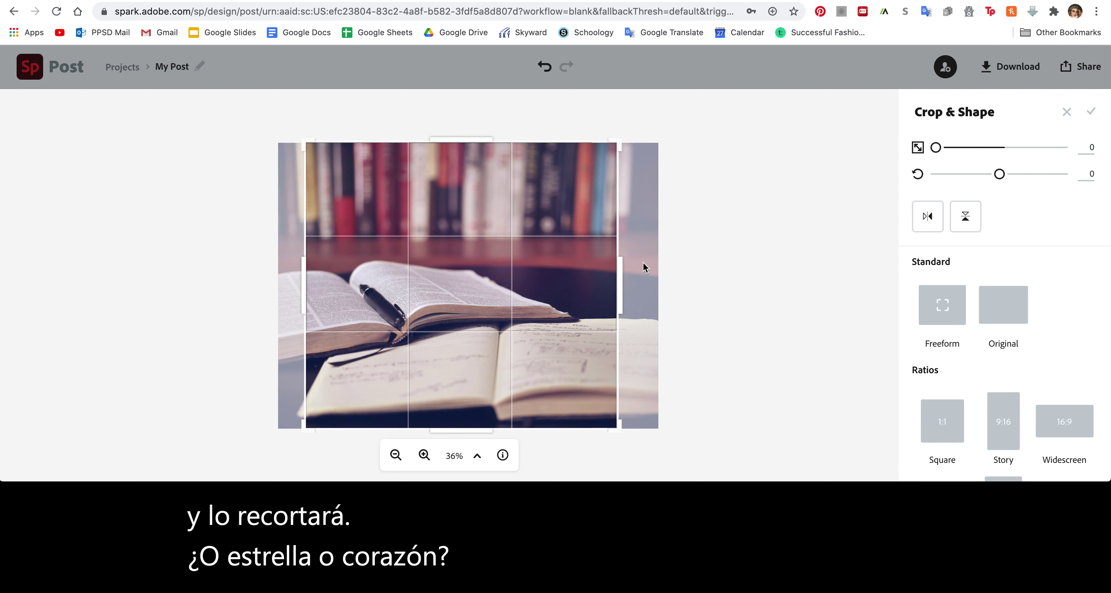
# Adjust the crop edges, apply a Square 1:1 crop and nudge the photo slightly right
pyautogui.moveTo(619, 266); pyautogui.dragTo(638, 266)
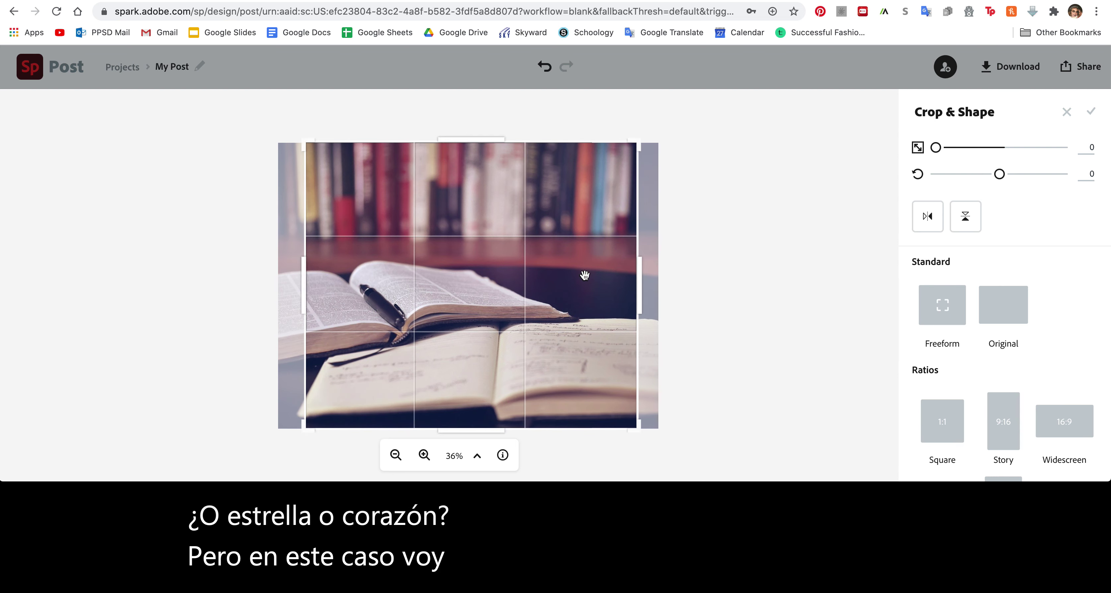
pyautogui.moveTo(302, 265); pyautogui.dragTo(288, 265)
pyautogui.moveTo(641, 277); pyautogui.dragTo(607, 279)
pyautogui.click(944, 412)
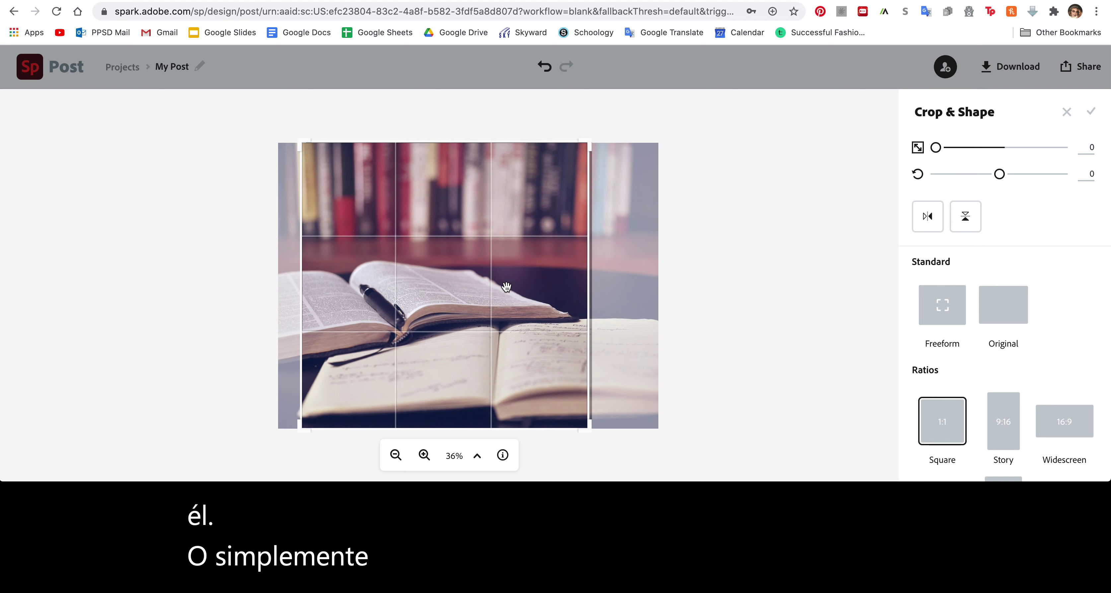
pyautogui.press('Return')
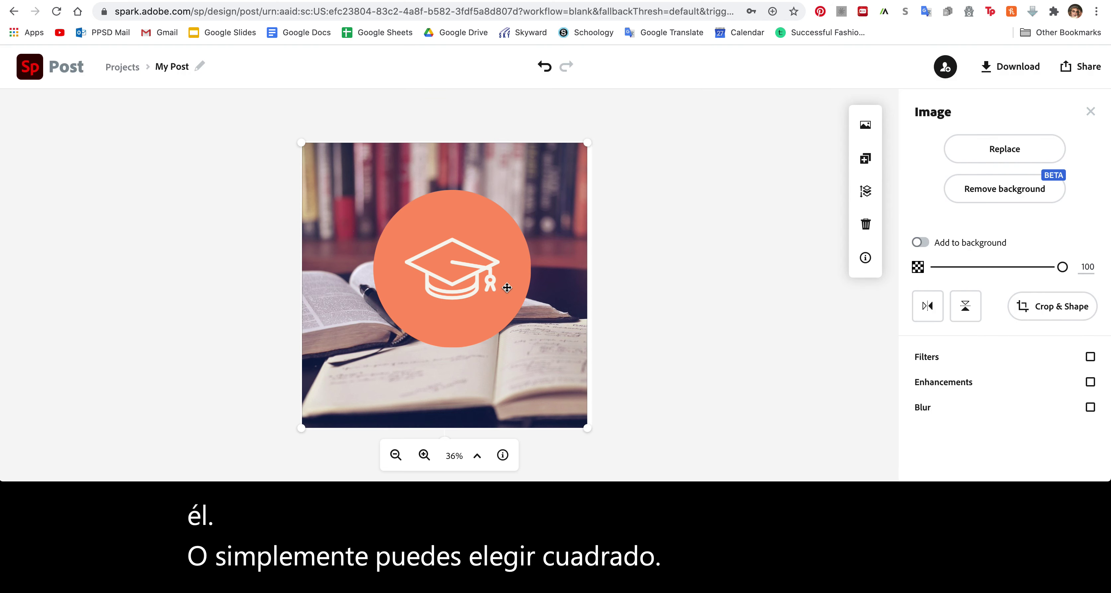
pyautogui.click(565, 194)
pyautogui.moveTo(570, 197); pyautogui.dragTo(571, 198)
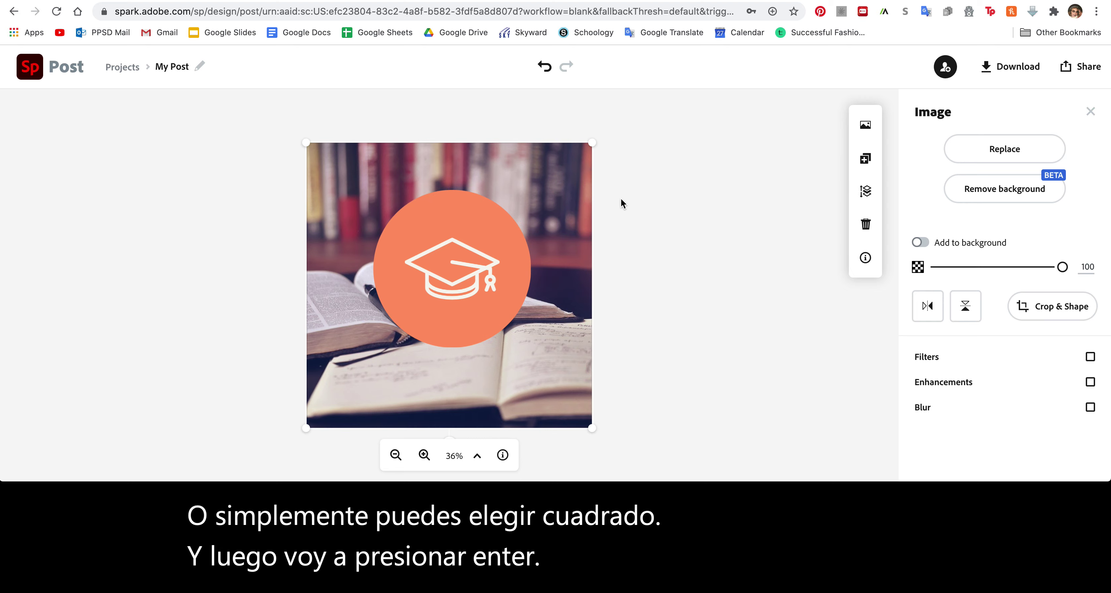
# Reselect the book photo, lower its opacity from 100 to 62 and switch on Filters
pyautogui.click(727, 243)
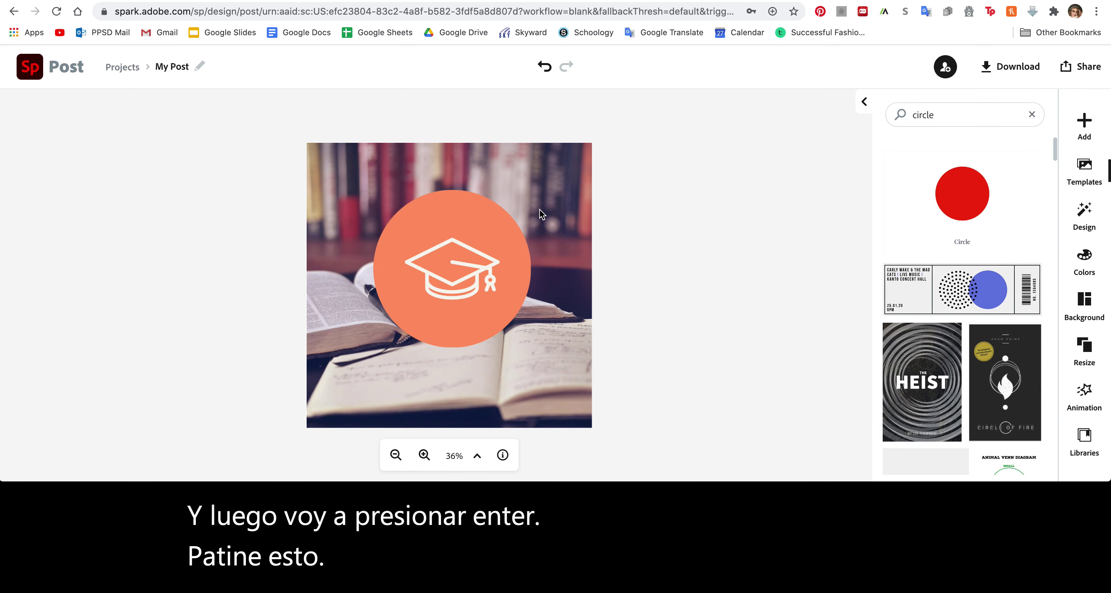
pyautogui.click(541, 210)
pyautogui.moveTo(1023, 266); pyautogui.dragTo(1062, 267)
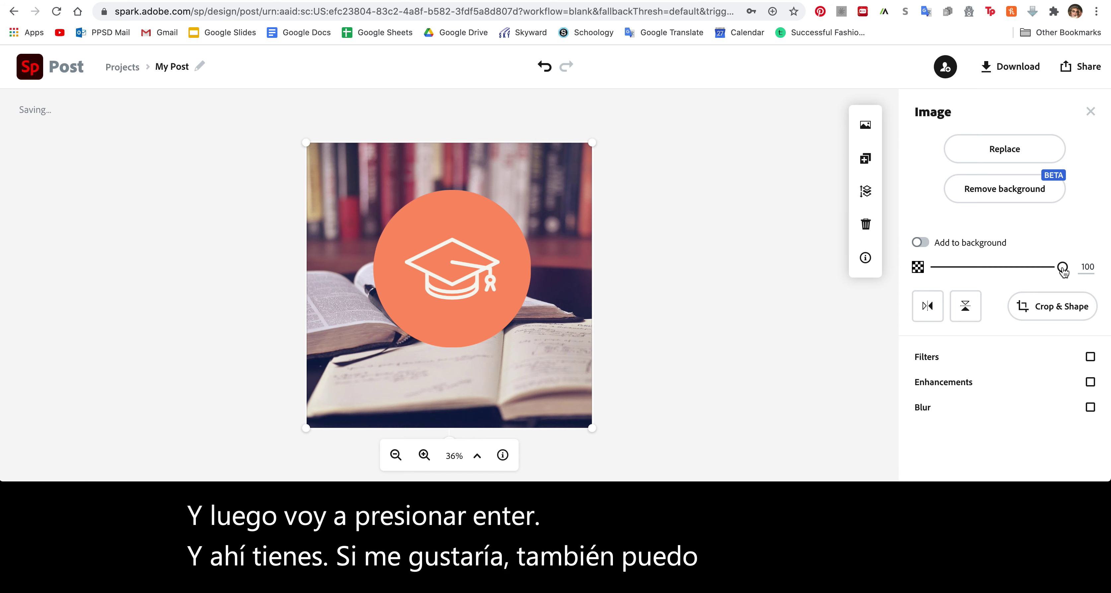
pyautogui.moveTo(1037, 271); pyautogui.dragTo(1015, 269)
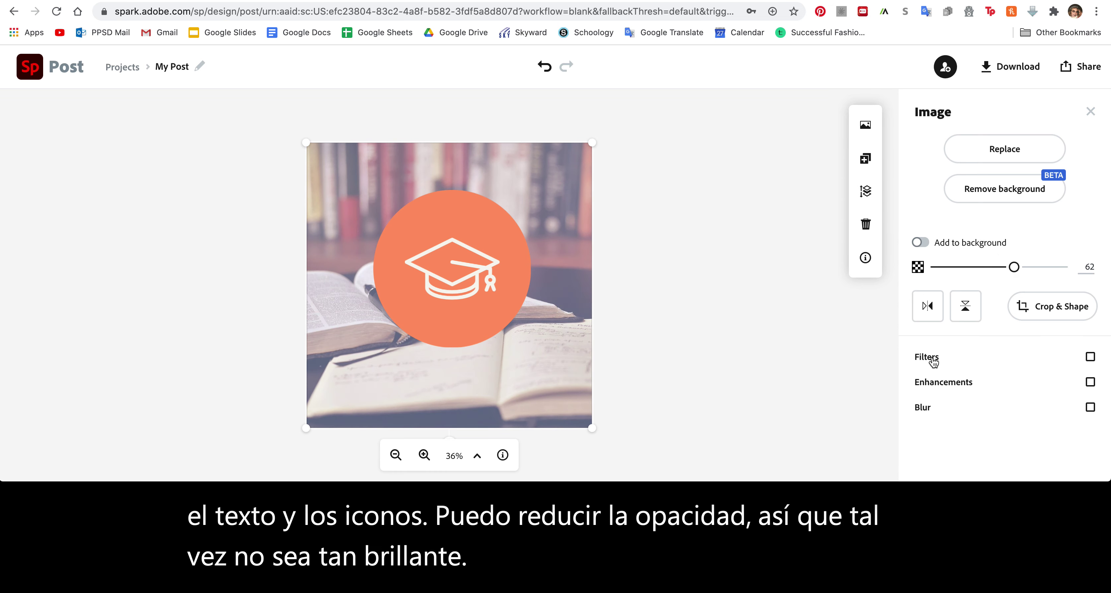
pyautogui.click(1089, 361)
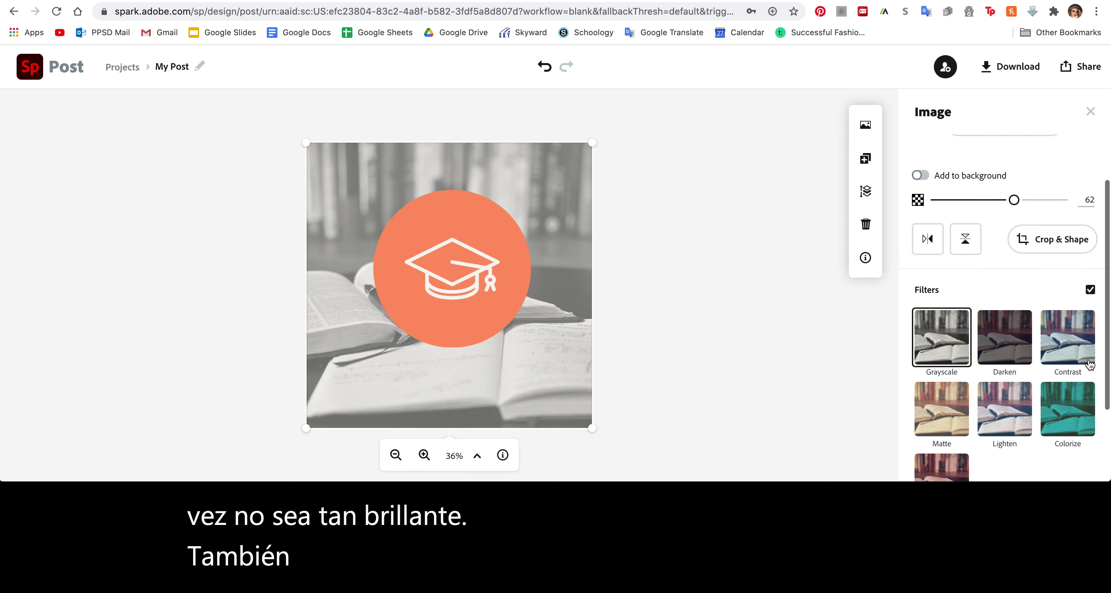
# Turn on Enhancements for the book photo and raise its contrast to 2
pyautogui.scroll(-2, 1054, 355)
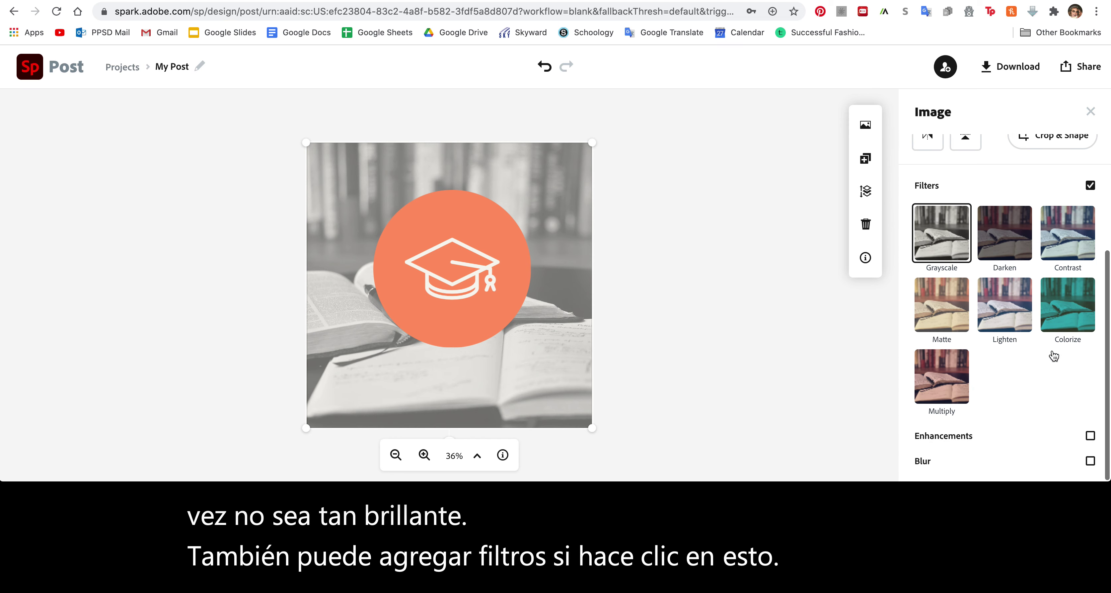
pyautogui.click(1090, 435)
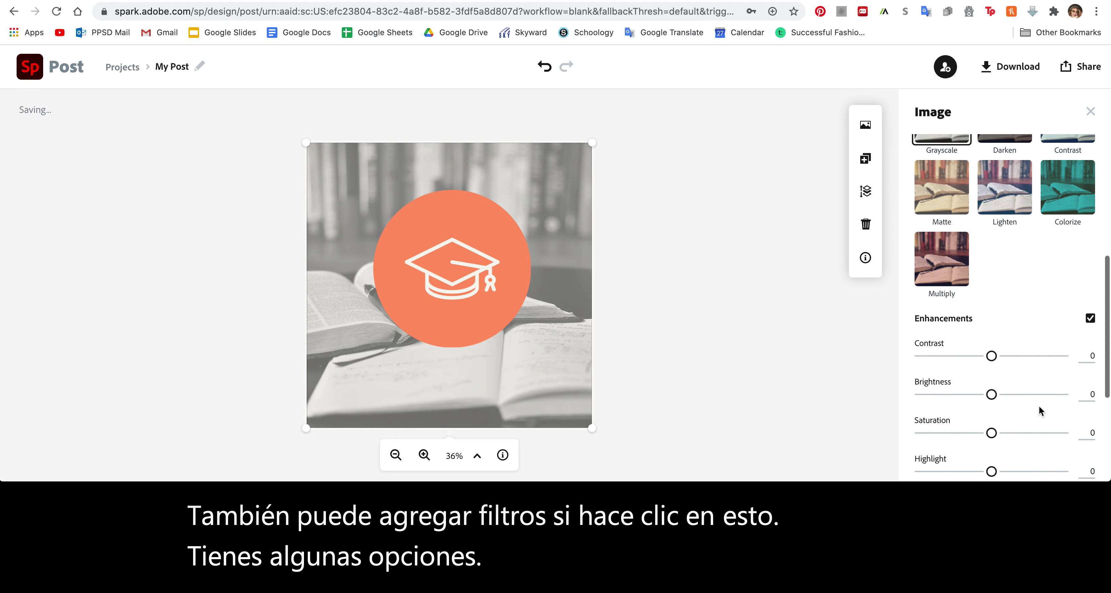
pyautogui.moveTo(993, 327)
pyautogui.mouseDown()
pyautogui.moveTo(1007, 326)
pyautogui.moveTo(994, 326)
pyautogui.mouseUp()
# Try the Darken, Contrast, Colorize, Lighten and Matte filters, then apply Multiply
pyautogui.scroll(3, 925, 323)
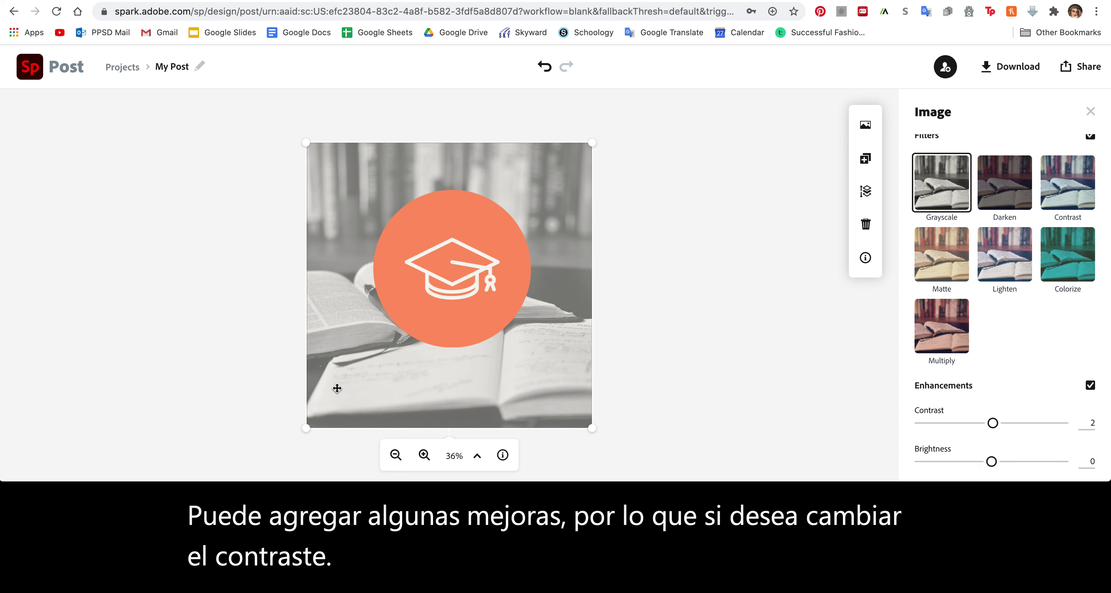
pyautogui.click(1021, 185)
pyautogui.click(1062, 187)
pyautogui.click(1053, 258)
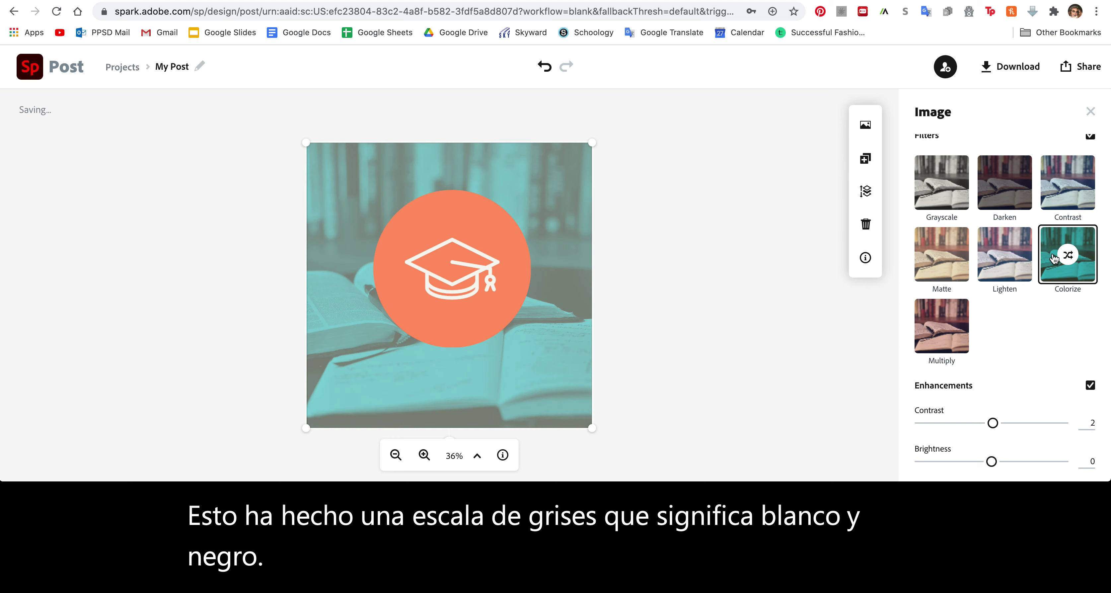
pyautogui.click(1017, 259)
pyautogui.click(959, 255)
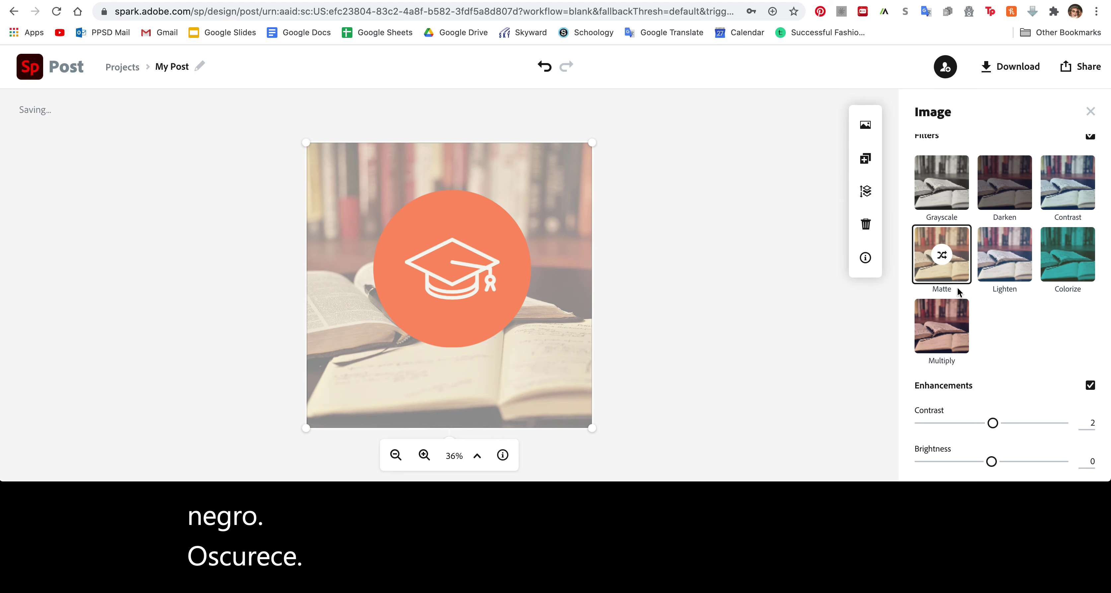
pyautogui.click(958, 319)
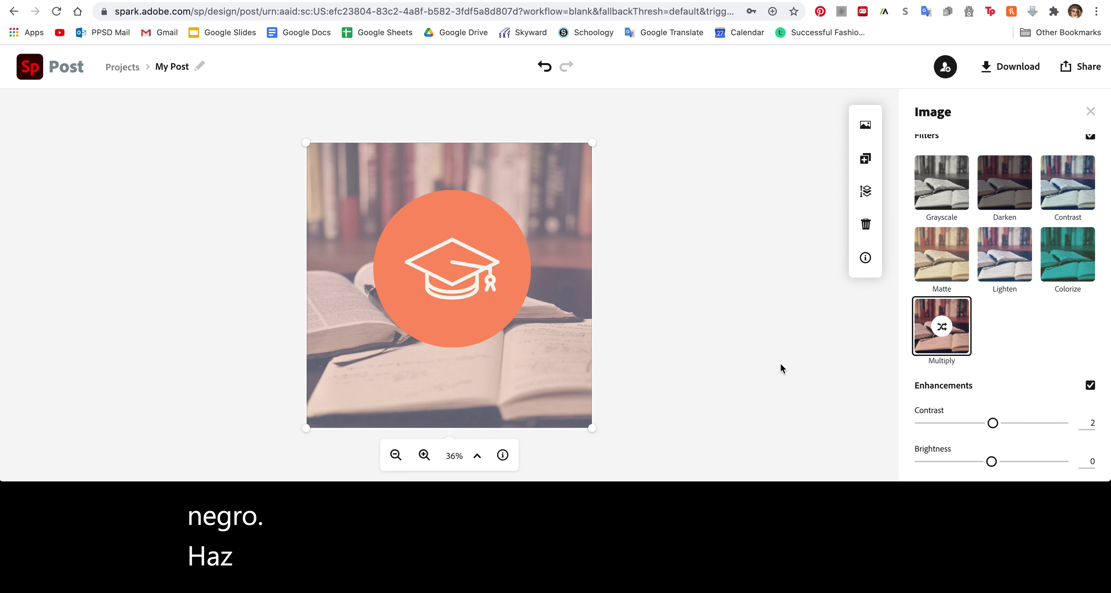
# Raise the book photo's warmth to 25
pyautogui.scroll(-5, 966, 409)
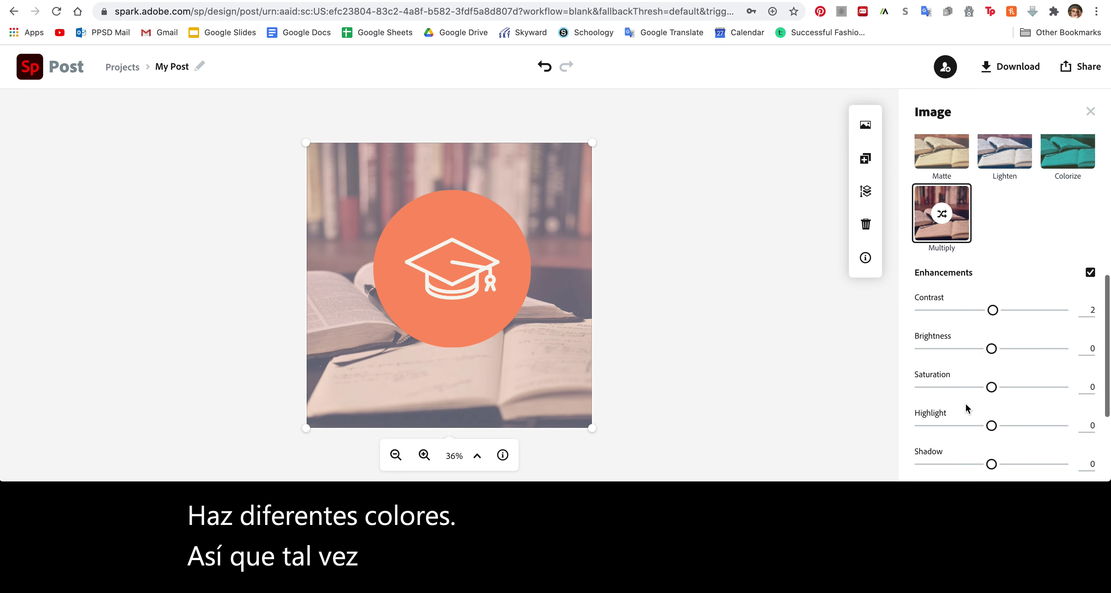
pyautogui.moveTo(993, 380)
pyautogui.mouseDown()
pyautogui.moveTo(1007, 380)
pyautogui.moveTo(939, 391)
pyautogui.moveTo(1012, 391)
pyautogui.mouseUp()
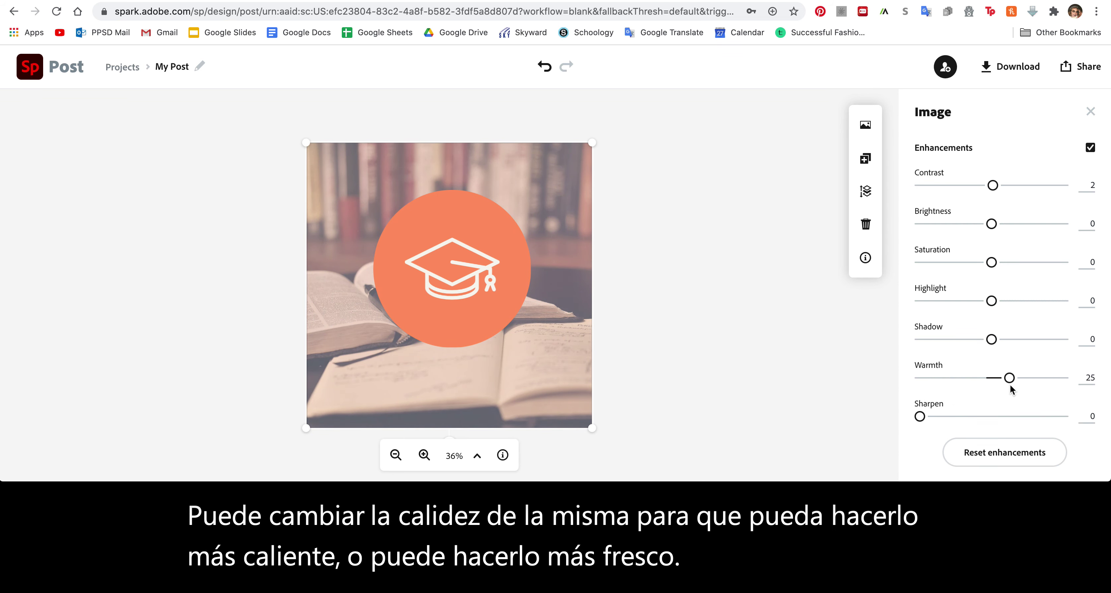
pyautogui.scroll(-1, 1012, 388)
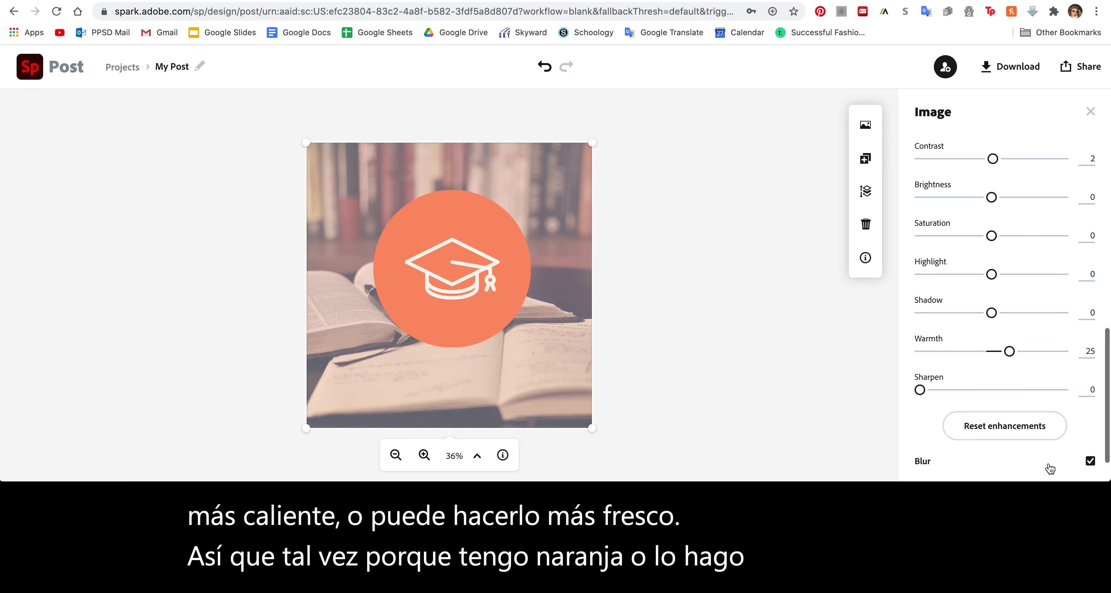
pyautogui.scroll(-2, 1050, 468)
# Set the book photo's blur to 3 and deselect it
pyautogui.moveTo(920, 444)
pyautogui.mouseDown()
pyautogui.moveTo(1003, 451)
pyautogui.moveTo(913, 449)
pyautogui.moveTo(924, 446)
pyautogui.mouseUp()
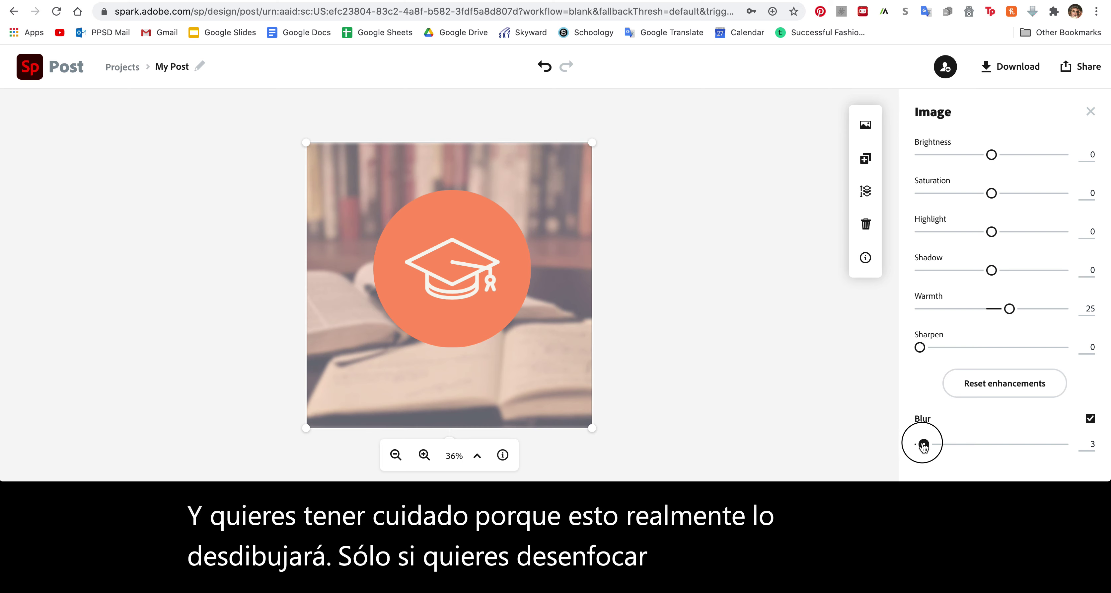
pyautogui.click(756, 419)
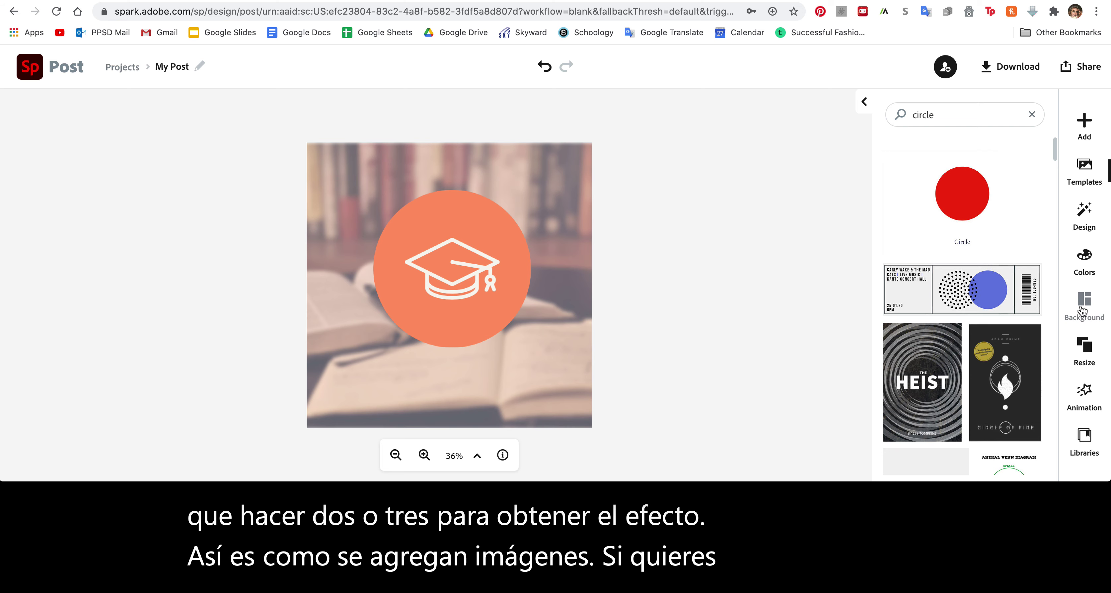
# Delete the photo and circle, then apply the two-over-one Grid background layout
pyautogui.moveTo(274, 117); pyautogui.dragTo(653, 428)
pyautogui.press('Delete')
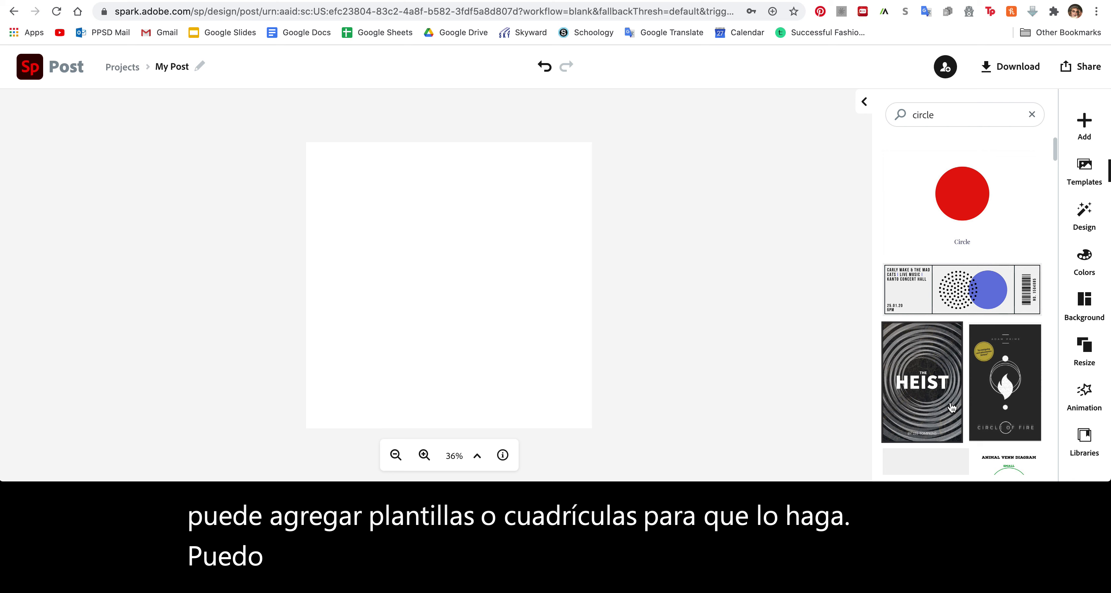
pyautogui.click(1084, 308)
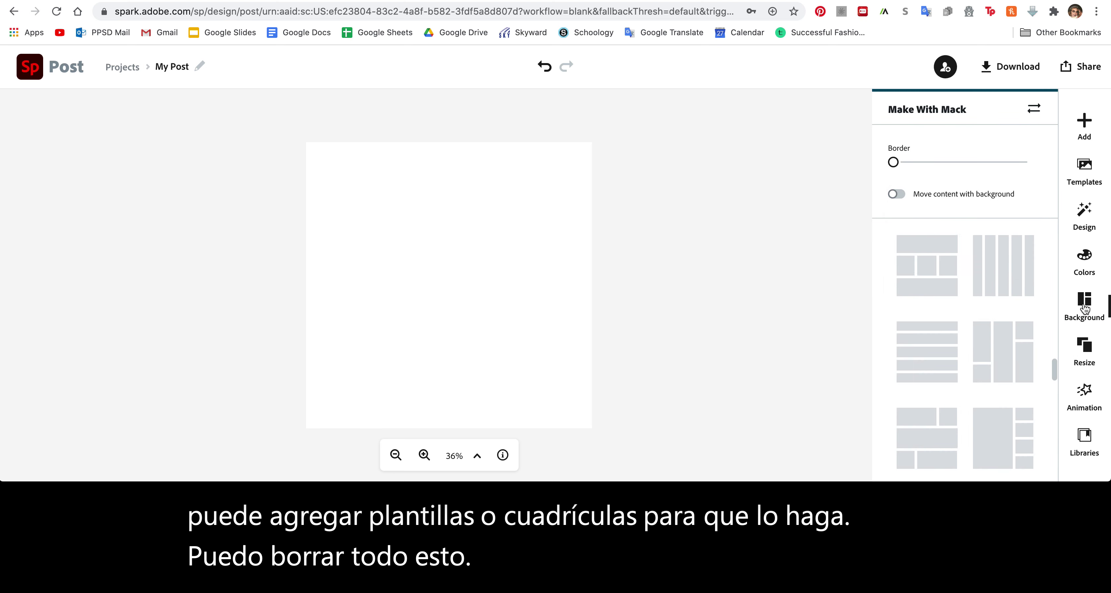
pyautogui.scroll(-1, 957, 340)
pyautogui.scroll(5, 957, 340)
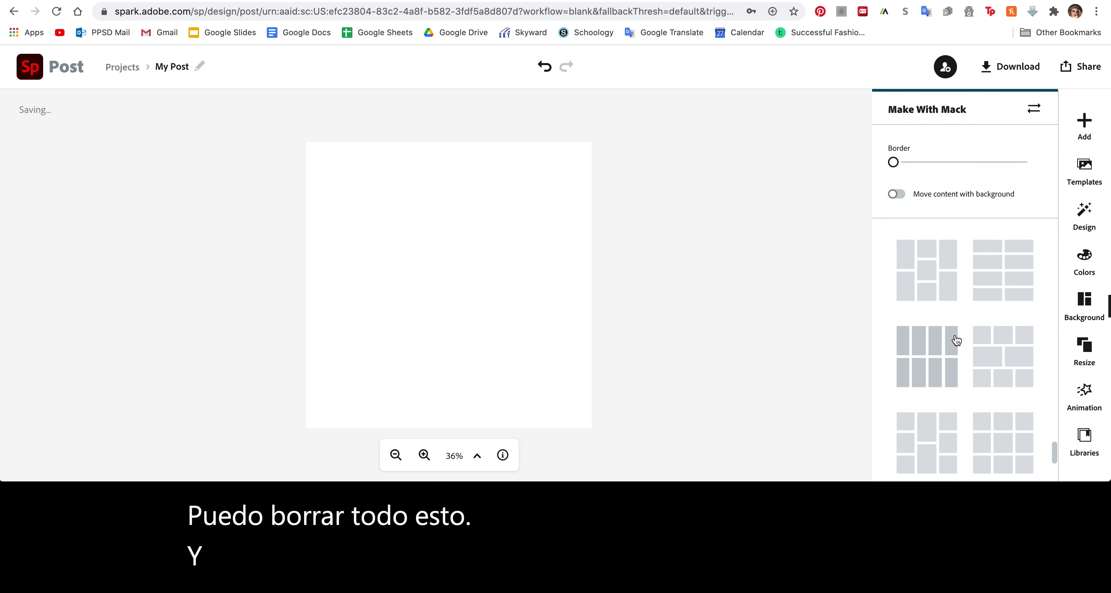
pyautogui.scroll(5, 957, 340)
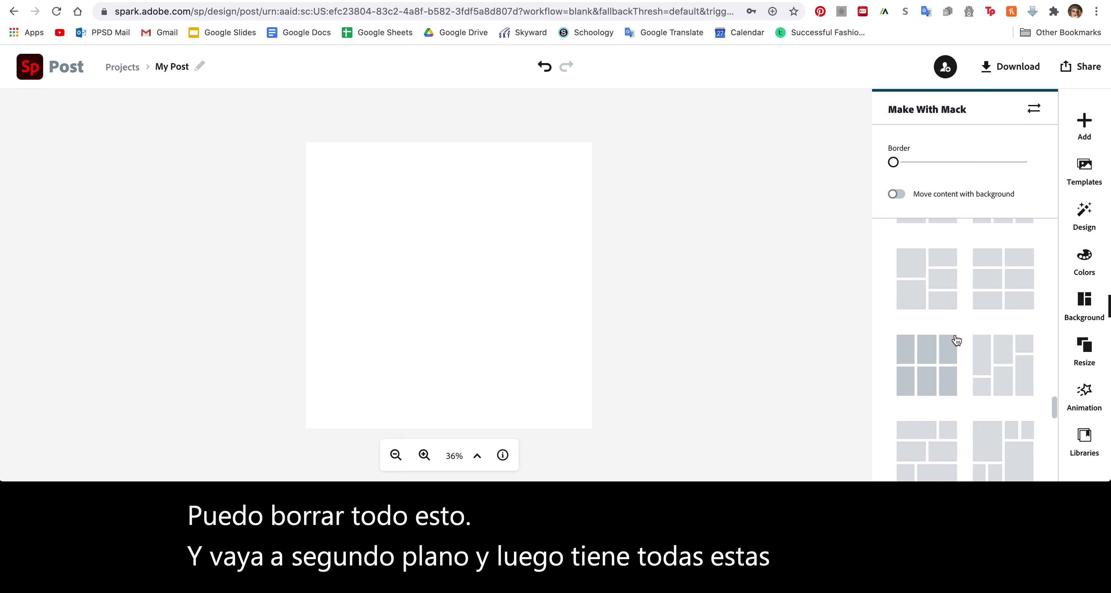
pyautogui.scroll(3, 956, 340)
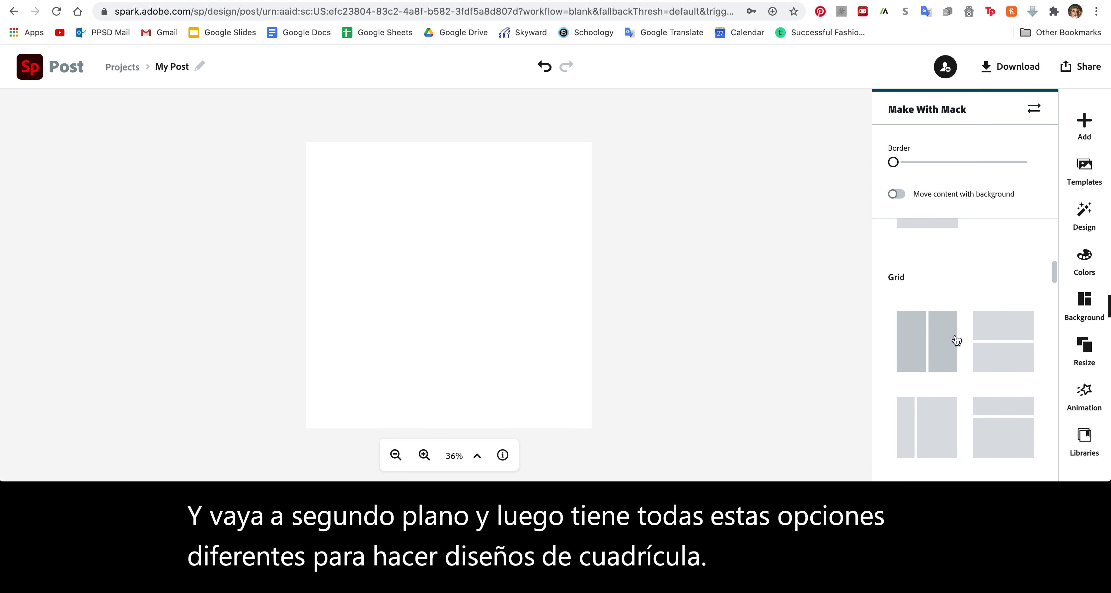
pyautogui.scroll(-4, 957, 340)
pyautogui.scroll(6, 955, 339)
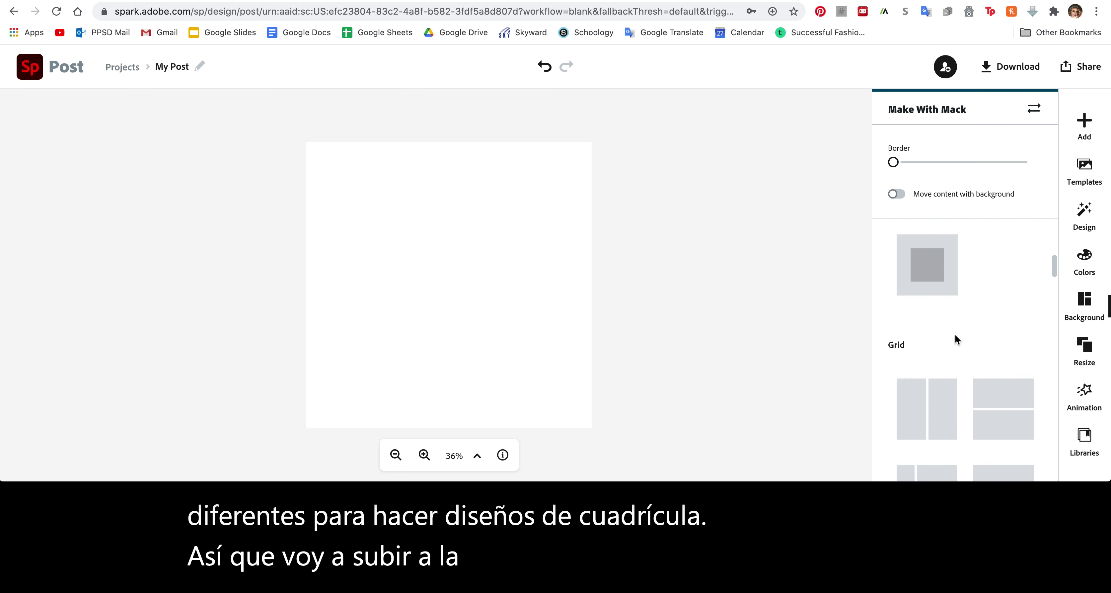
pyautogui.scroll(-4, 955, 334)
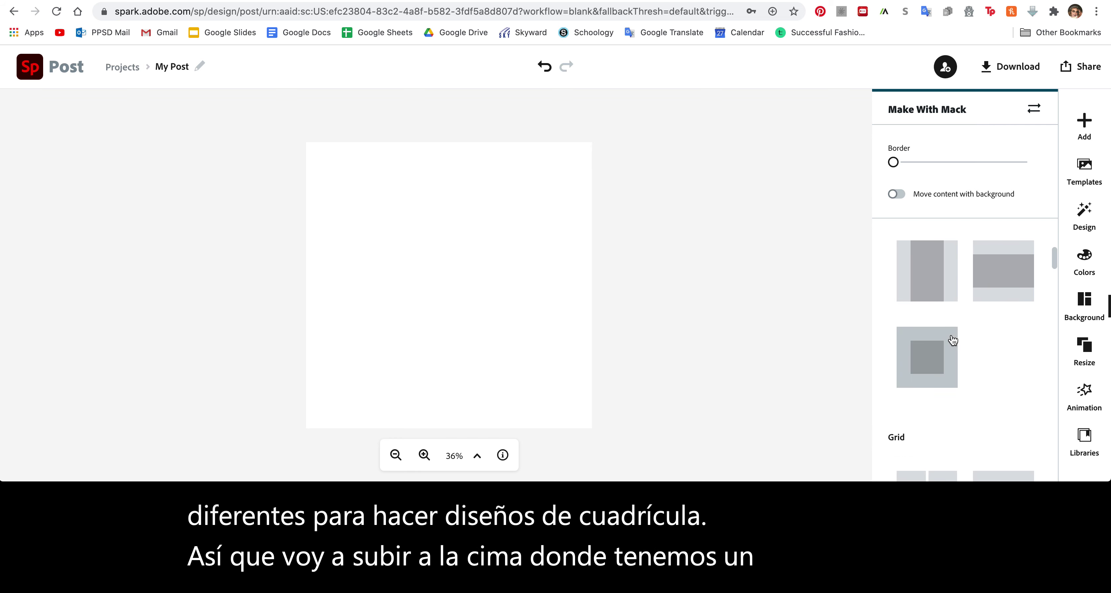
pyautogui.scroll(-2, 979, 313)
pyautogui.scroll(8, 988, 319)
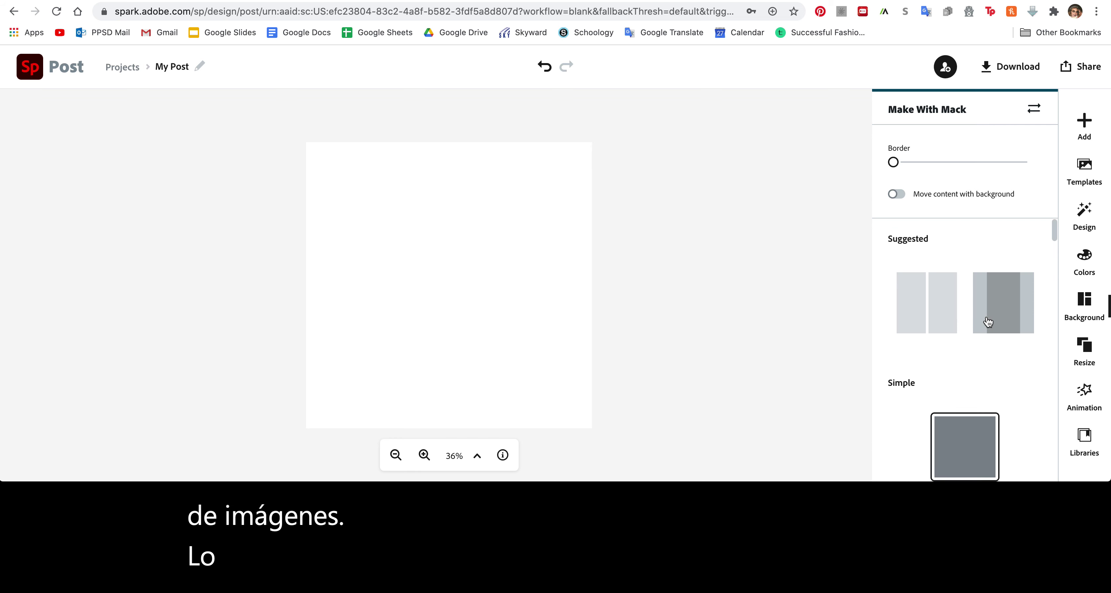
pyautogui.scroll(-8, 988, 322)
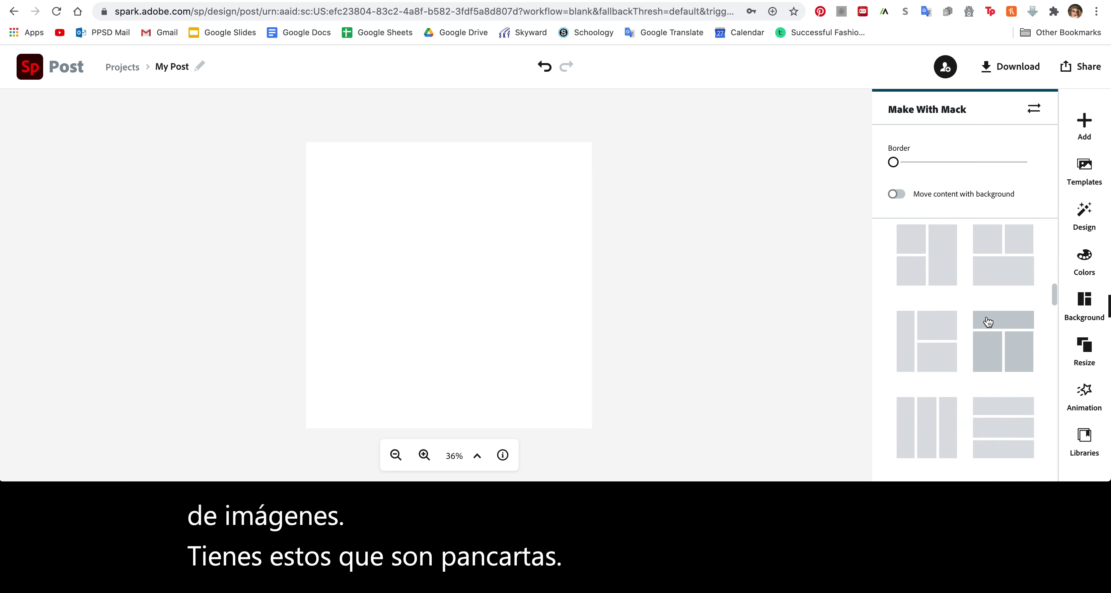
pyautogui.scroll(2, 988, 322)
pyautogui.click(991, 314)
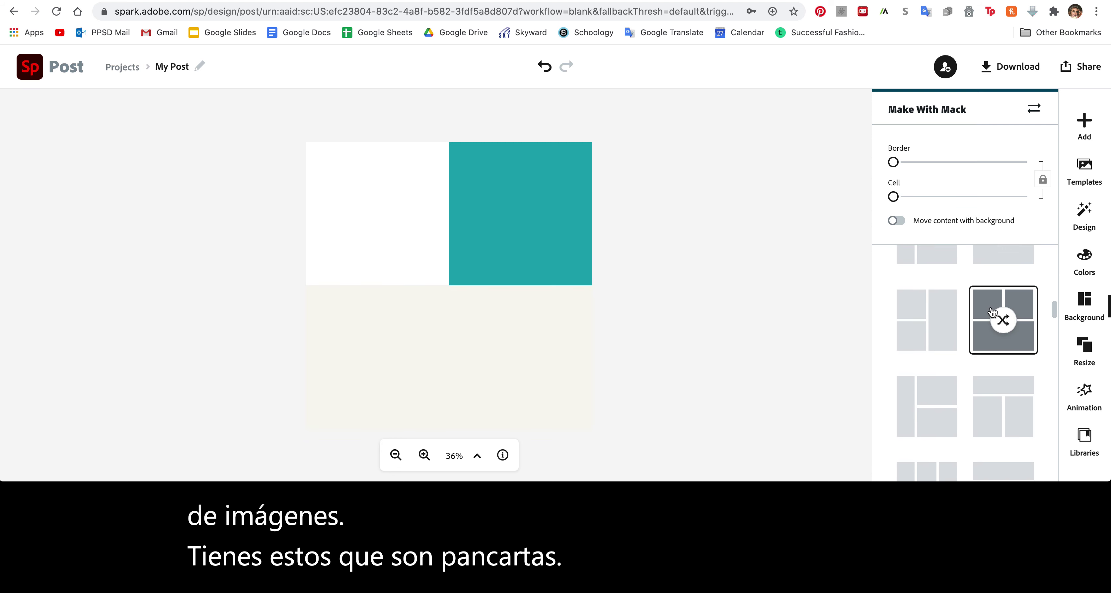
# Drag the row divider down to make the top row of cells slightly taller
pyautogui.click(501, 235)
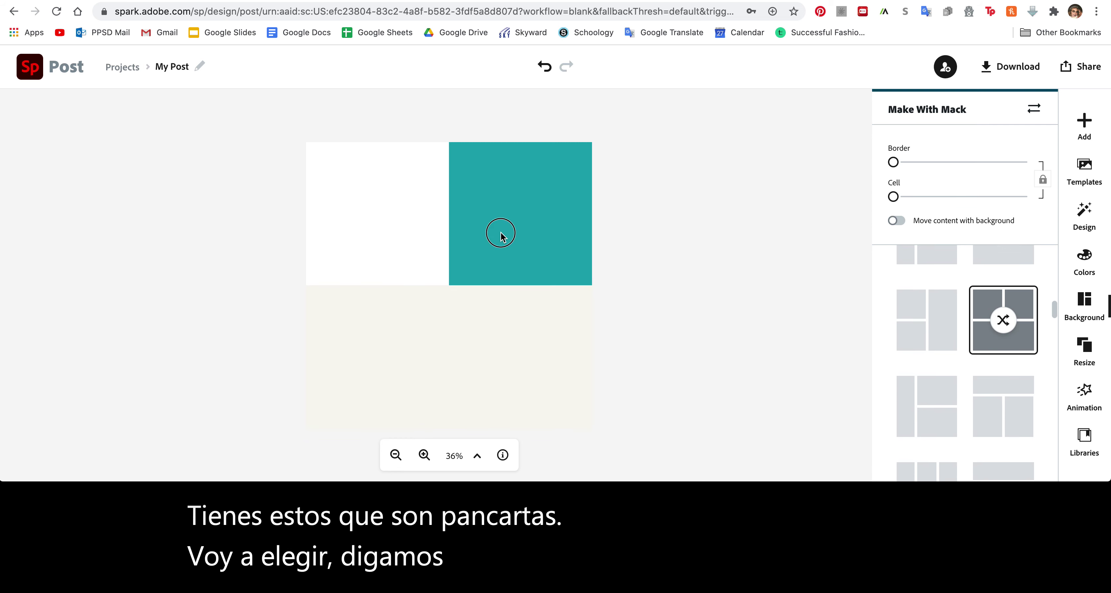
pyautogui.click(402, 231)
pyautogui.click(413, 328)
pyautogui.moveTo(450, 282)
pyautogui.mouseDown()
pyautogui.moveTo(449, 323)
pyautogui.moveTo(441, 296)
pyautogui.mouseUp()
# Fill the top-left cell with the free glasses-on-open-book photo and slide it left
pyautogui.click(407, 246)
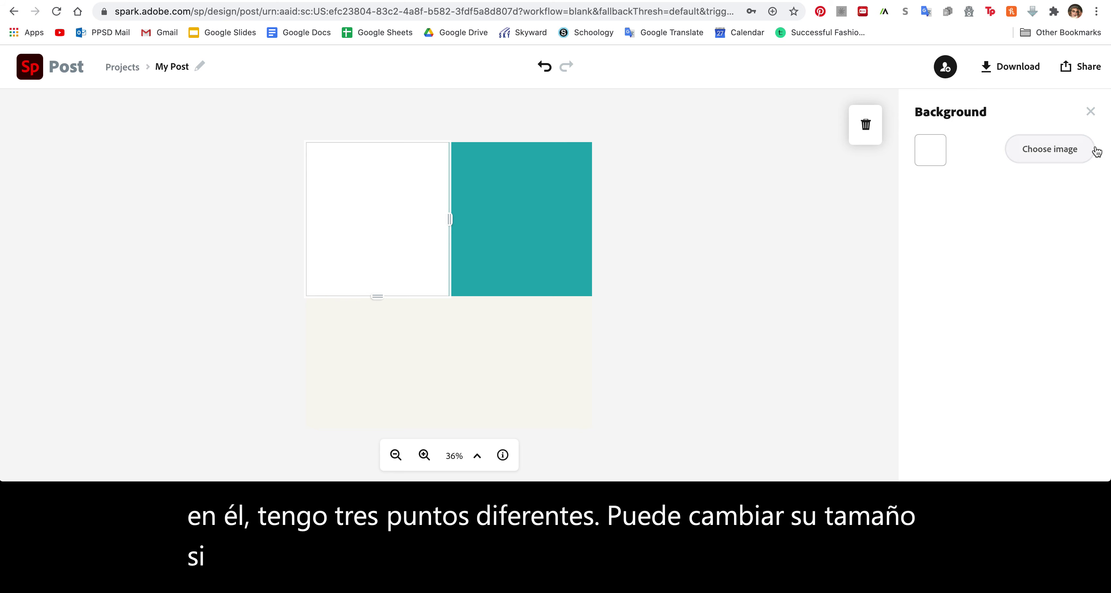
pyautogui.click(1072, 156)
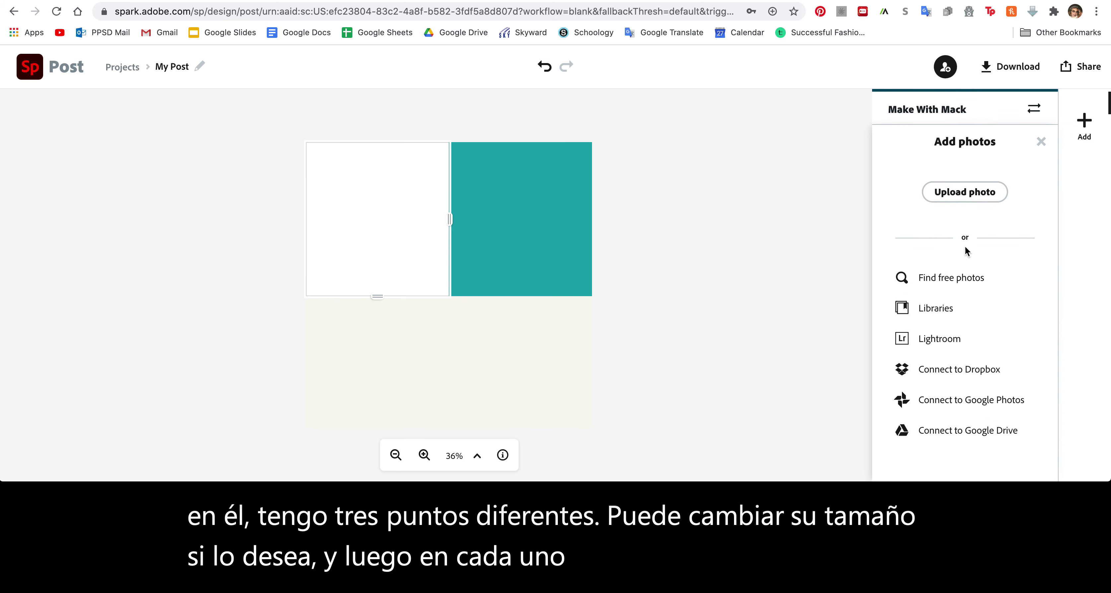
pyautogui.click(965, 280)
pyautogui.click(932, 260)
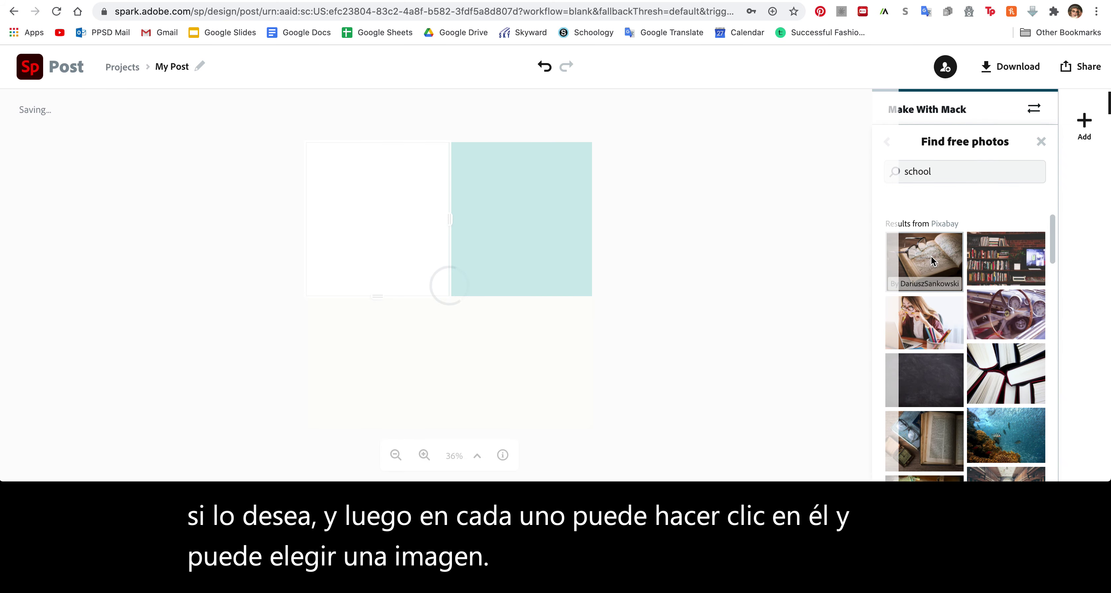
pyautogui.click(531, 232)
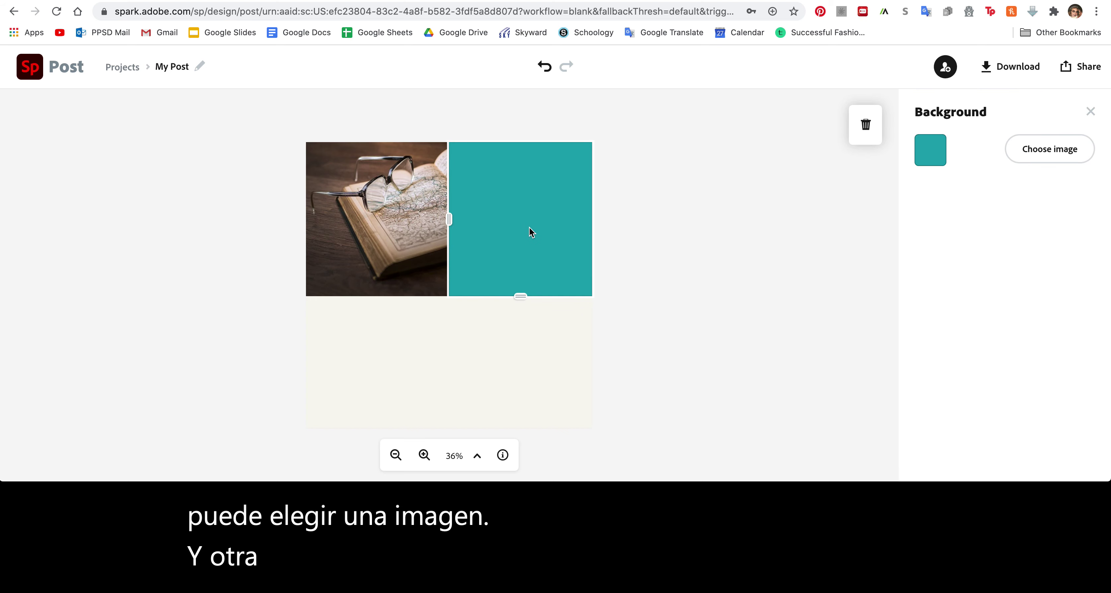
pyautogui.click(1055, 151)
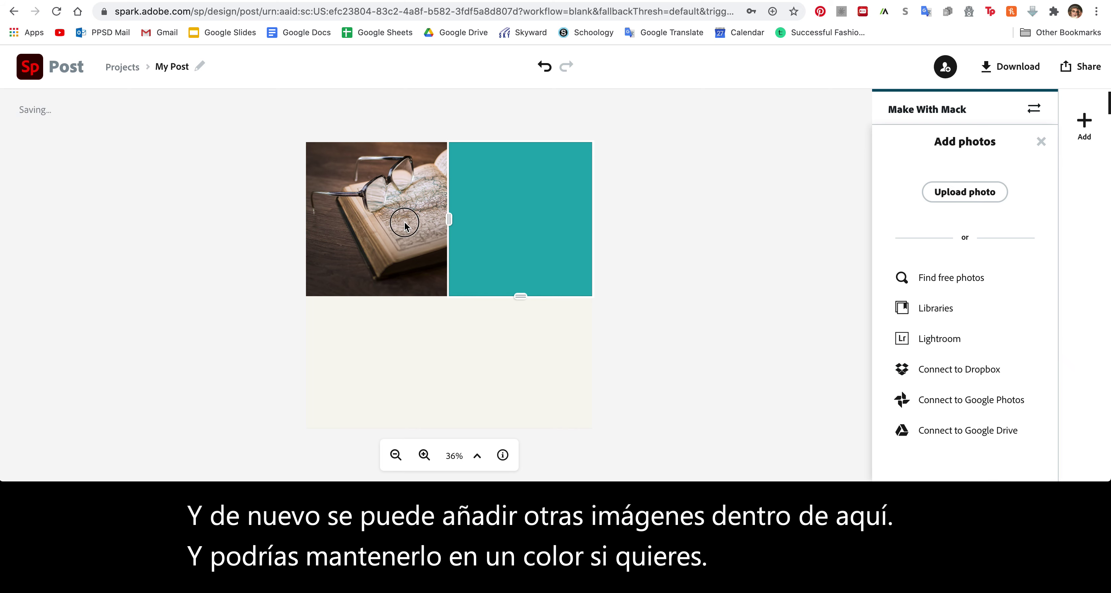
pyautogui.moveTo(405, 224)
pyautogui.mouseDown()
pyautogui.moveTo(379, 224)
pyautogui.moveTo(376, 206)
pyautogui.moveTo(358, 206)
pyautogui.moveTo(388, 219)
pyautogui.mouseUp()
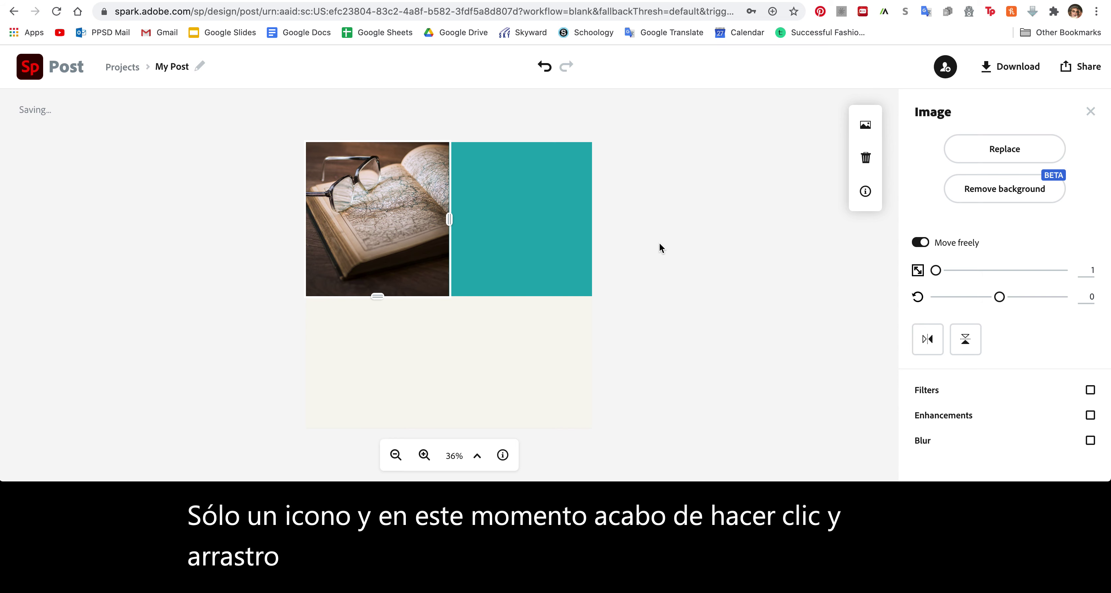
pyautogui.click(549, 228)
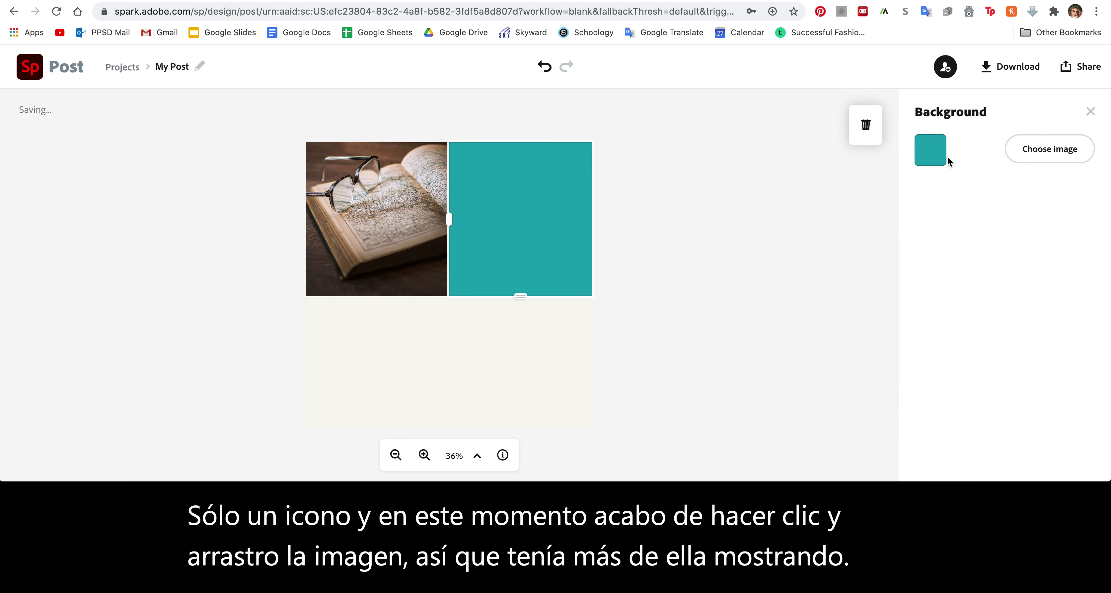
# Change the teal top-right cell's colour to orange
pyautogui.click(932, 151)
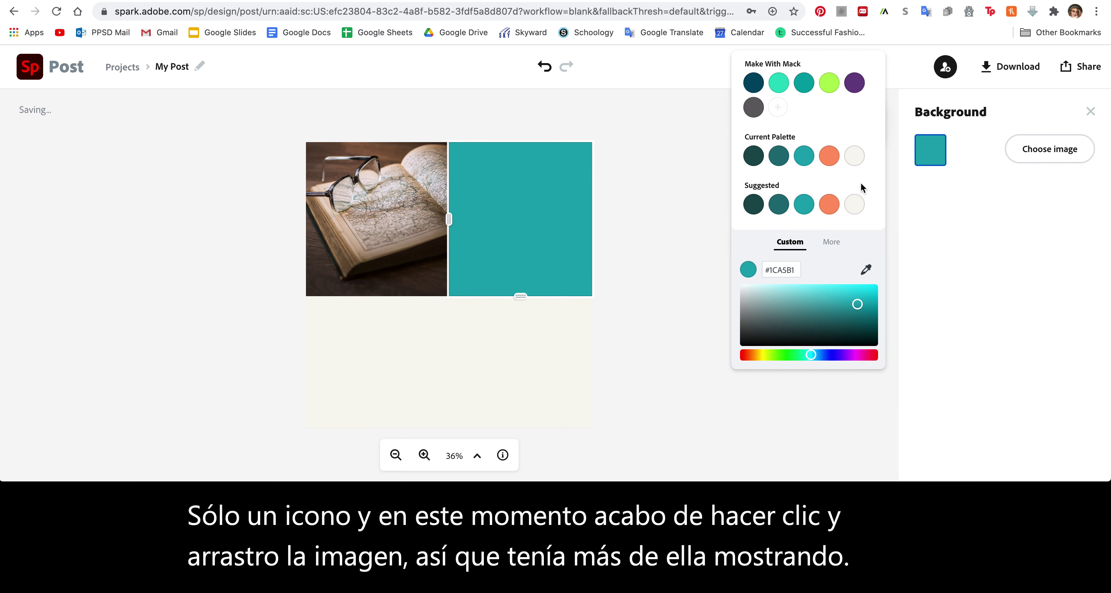
pyautogui.click(826, 205)
pyautogui.click(692, 239)
# Fill the bottom cell with the free photo of a girl reading a dictionary
pyautogui.click(509, 370)
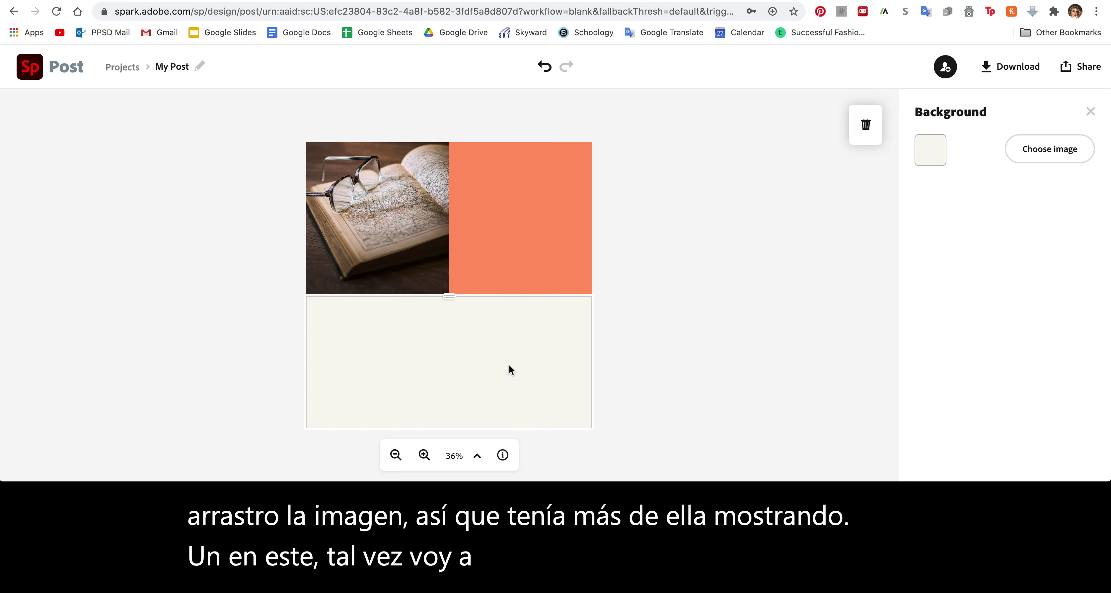
pyautogui.click(1060, 163)
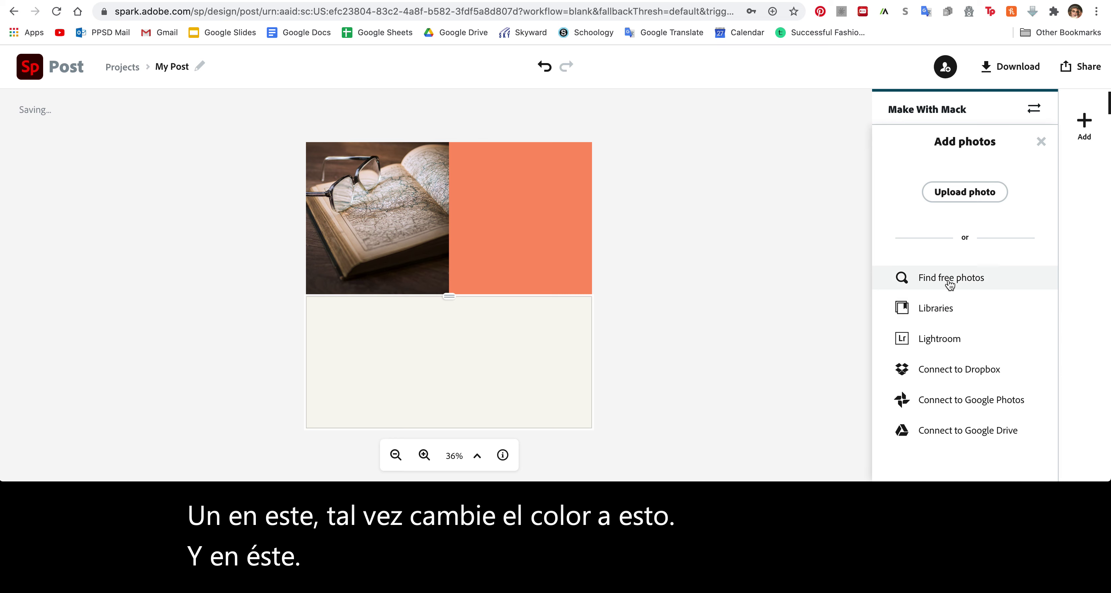
pyautogui.click(950, 283)
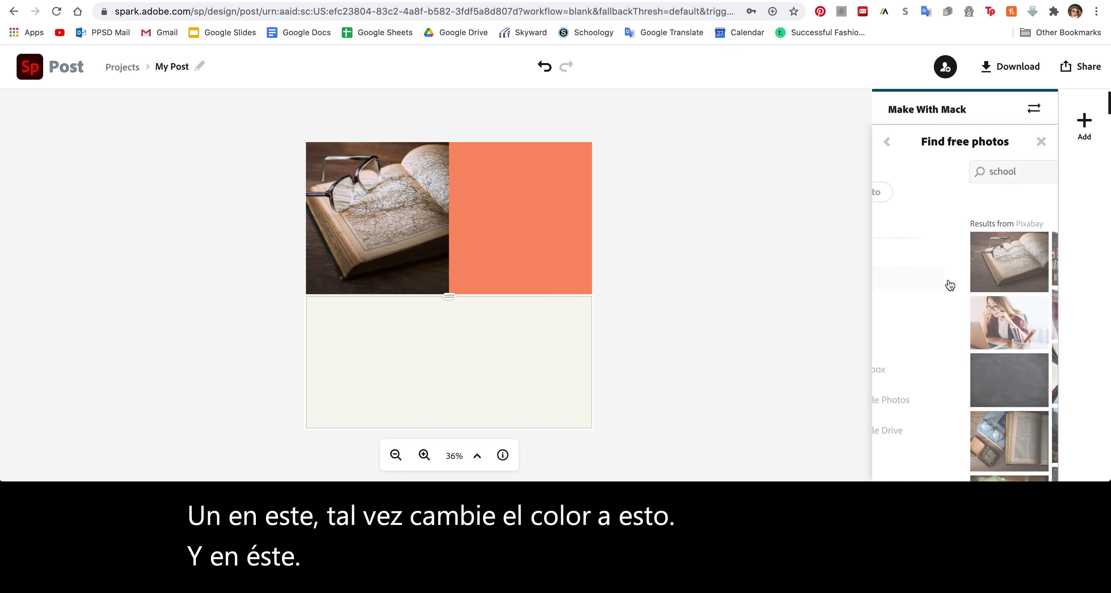
pyautogui.scroll(-10, 935, 343)
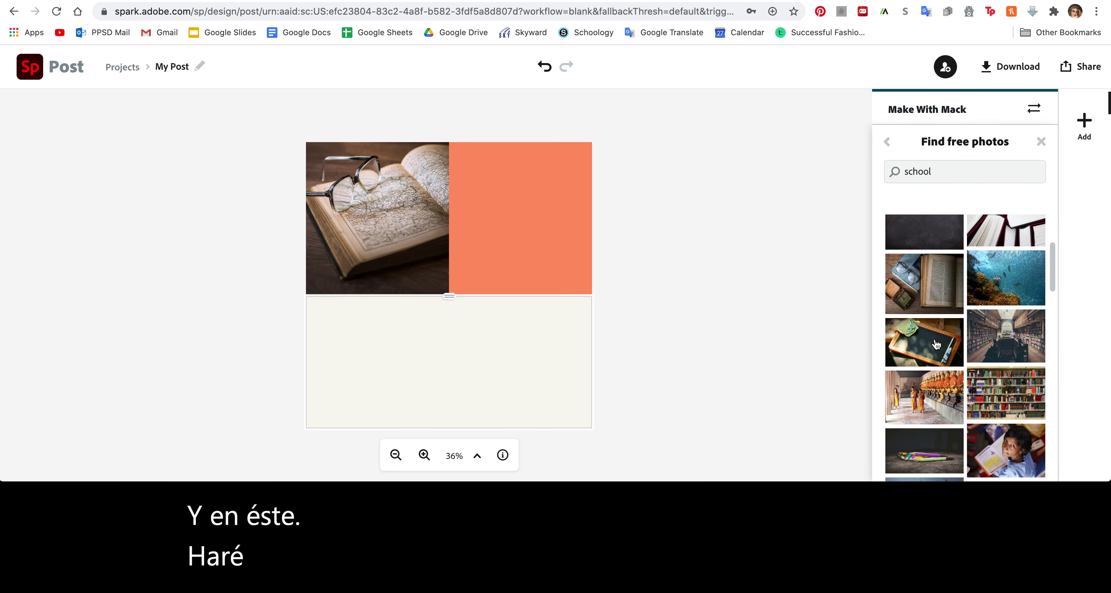
pyautogui.scroll(-10, 935, 343)
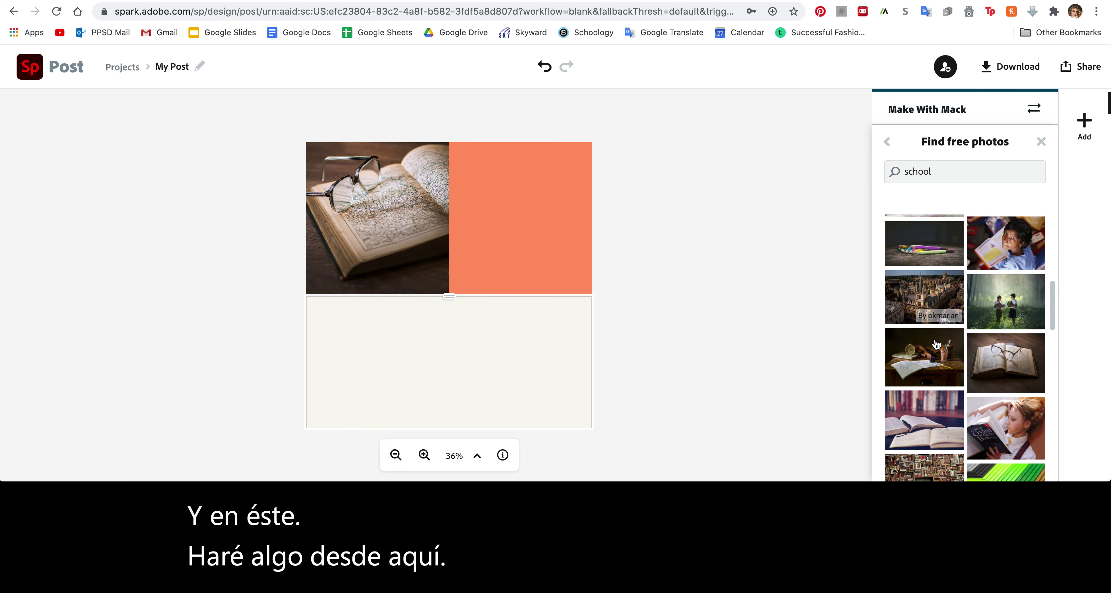
pyautogui.click(993, 306)
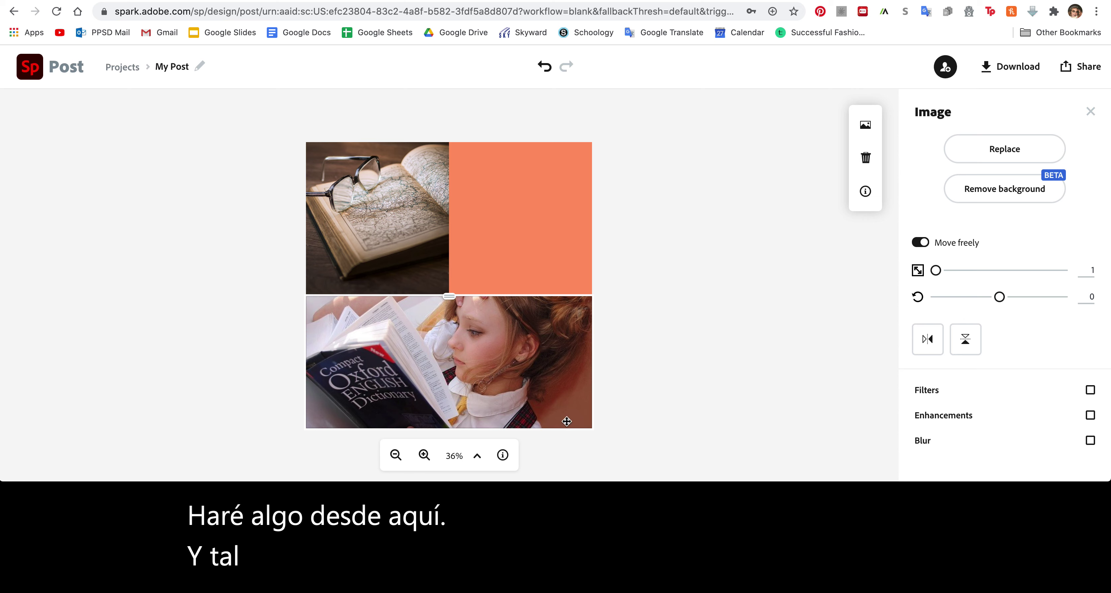
pyautogui.click(668, 374)
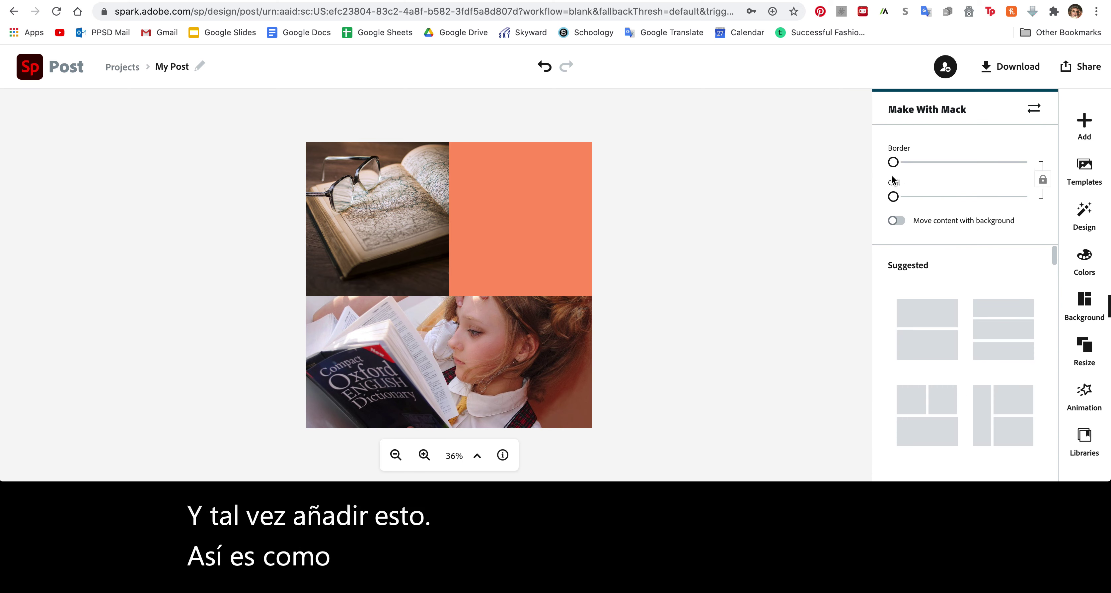
# Test a thicker border, reset it to 0, and disable Move content with background
pyautogui.moveTo(897, 166); pyautogui.dragTo(867, 198)
pyautogui.click(899, 197)
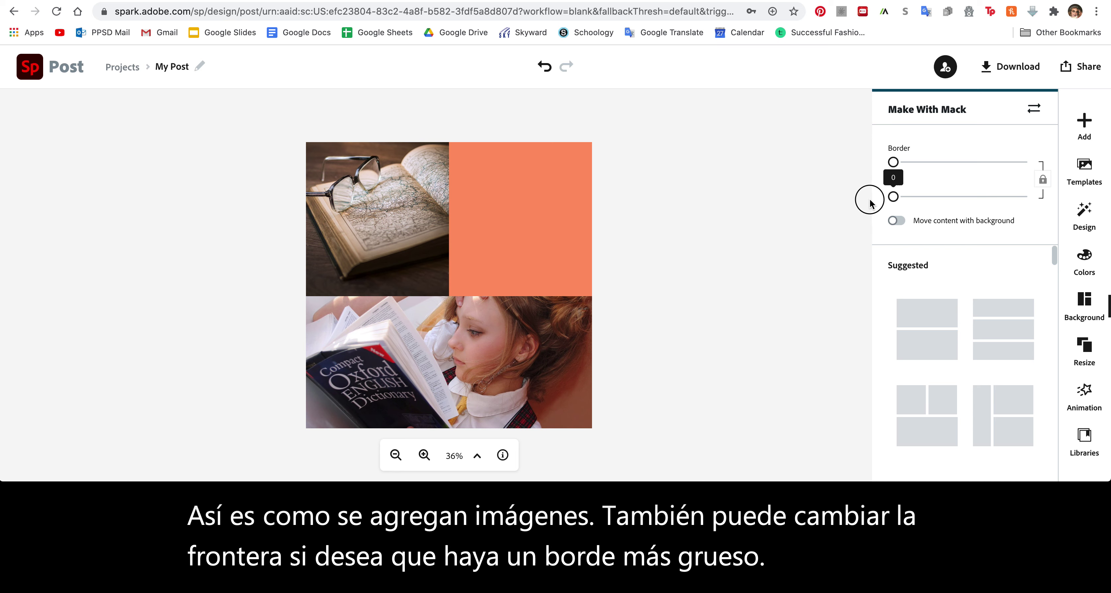
pyautogui.click(896, 222)
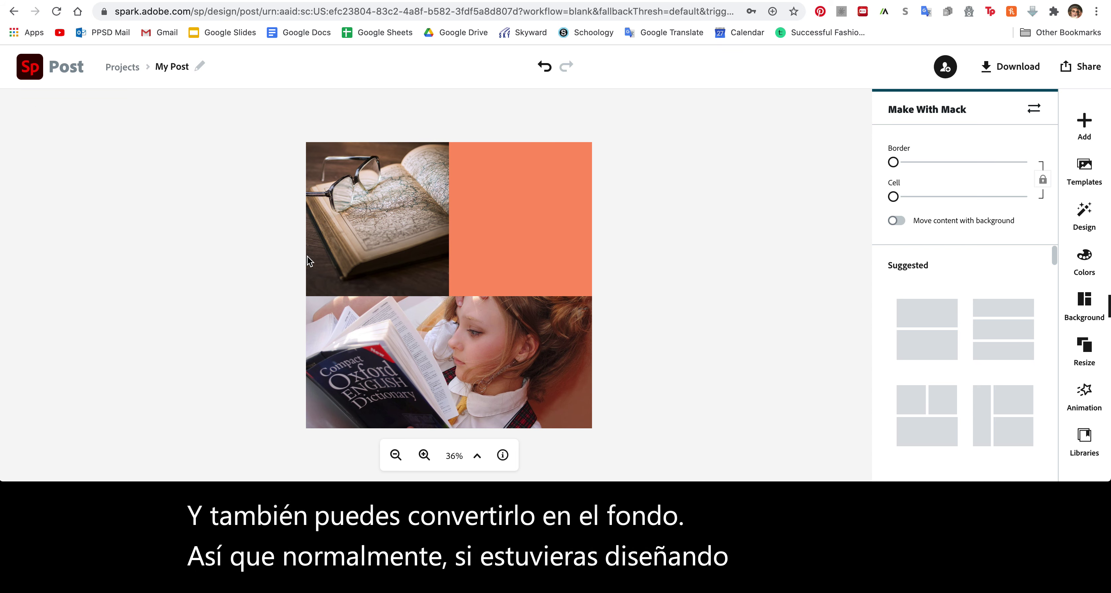
pyautogui.click(1074, 131)
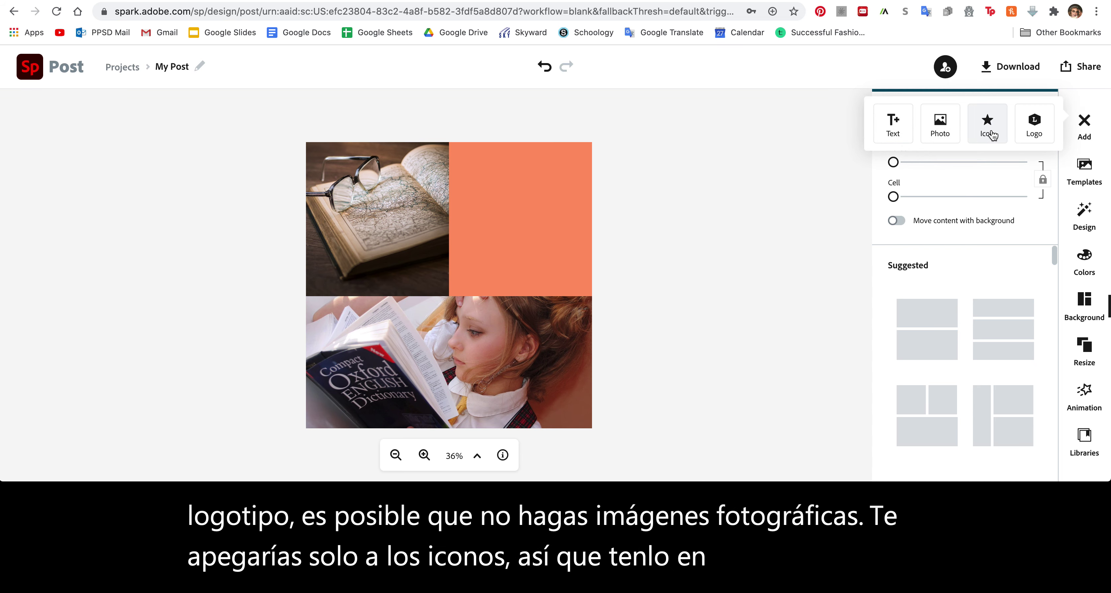
# Choose Icon from the Add menu to open the Find an Icon panel
pyautogui.click(988, 128)
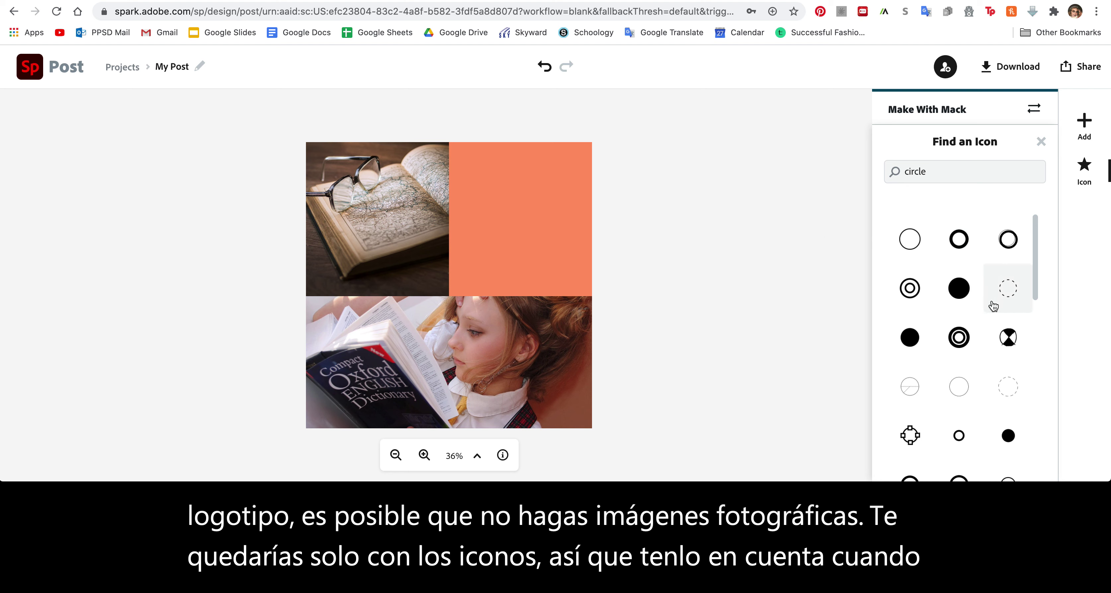